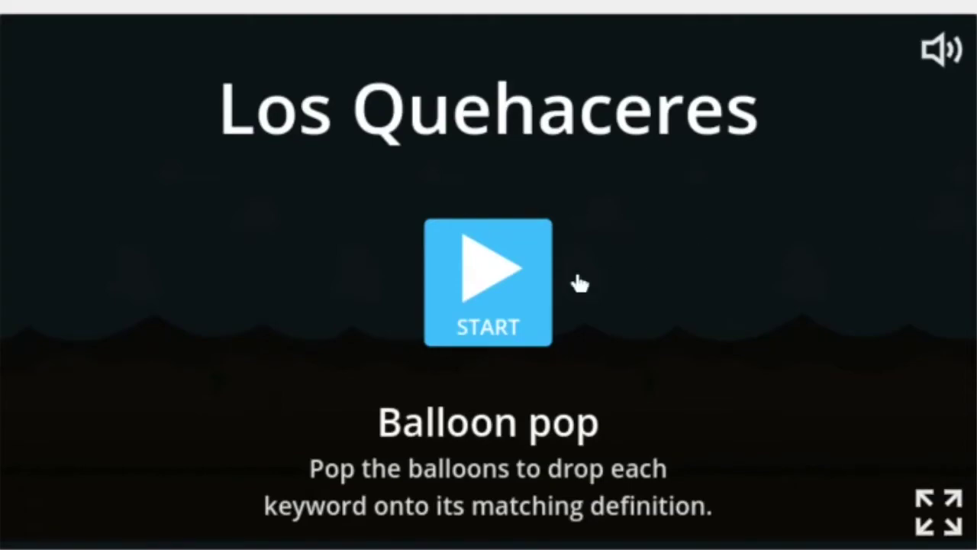
# Start the Los Quehaceres Balloon pop game and pop a "pasar la aspiradora" balloon over the "to vacuum" carriage
pyautogui.click(507, 283)
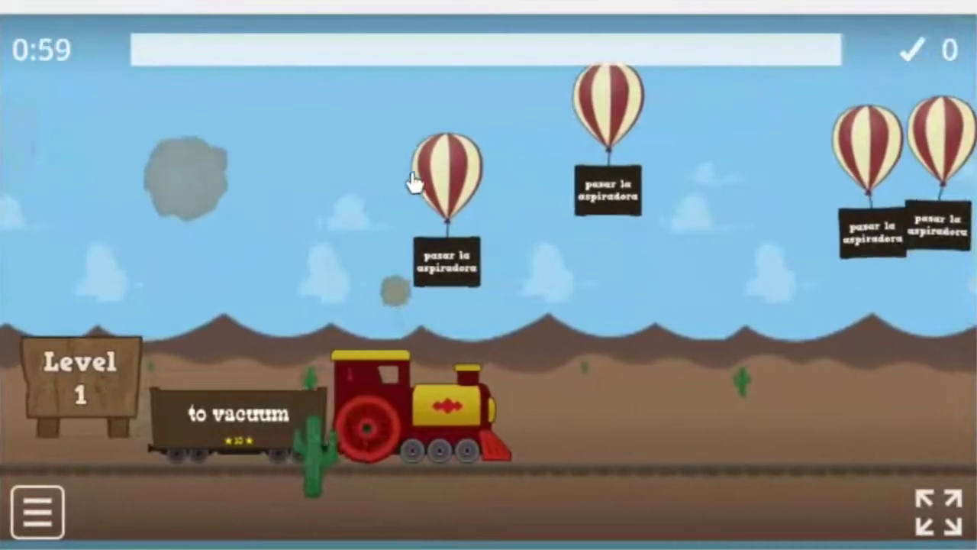
pyautogui.click(404, 180)
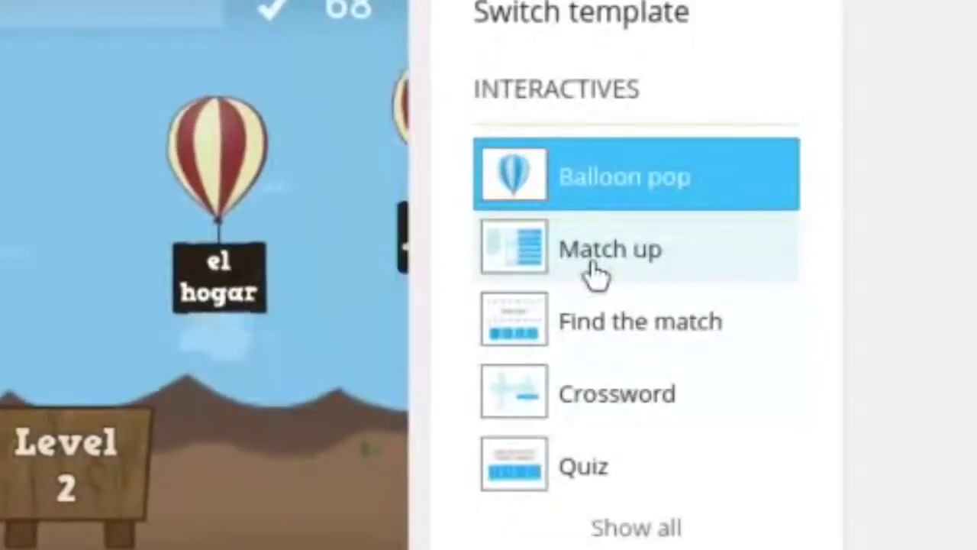
# Switch the activity to the Match up template, start it and match "la limpieza" with "cleaning"
pyautogui.click(596, 275)
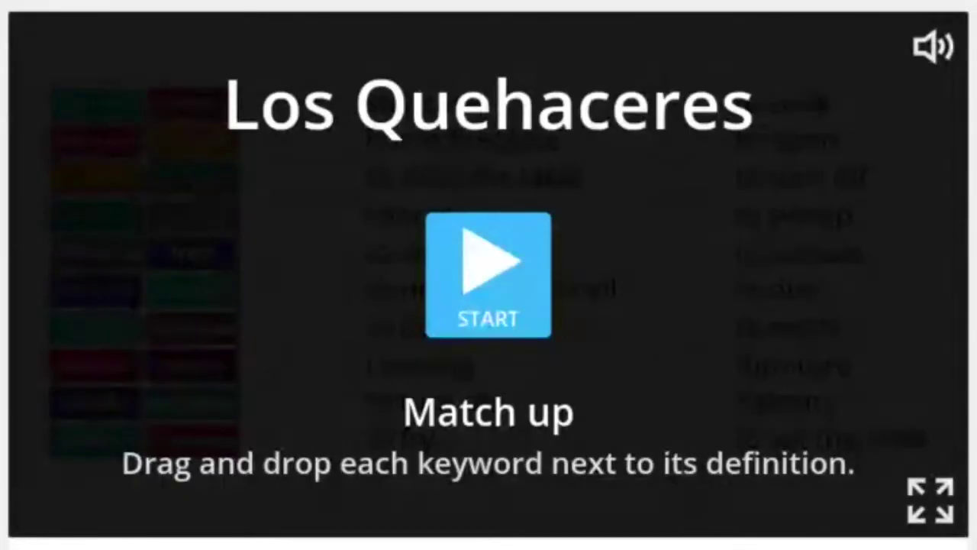
pyautogui.click(461, 272)
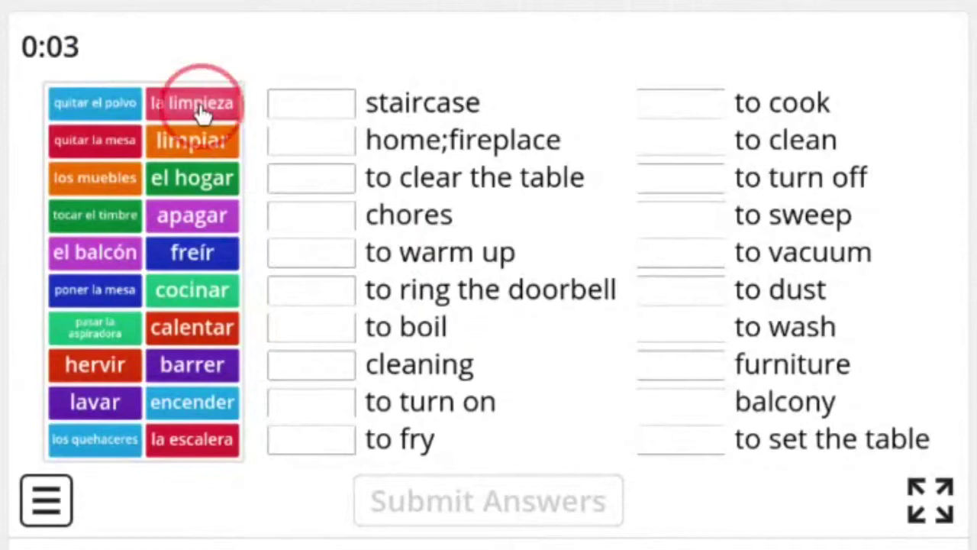
pyautogui.moveTo(227, 141); pyautogui.dragTo(321, 375)
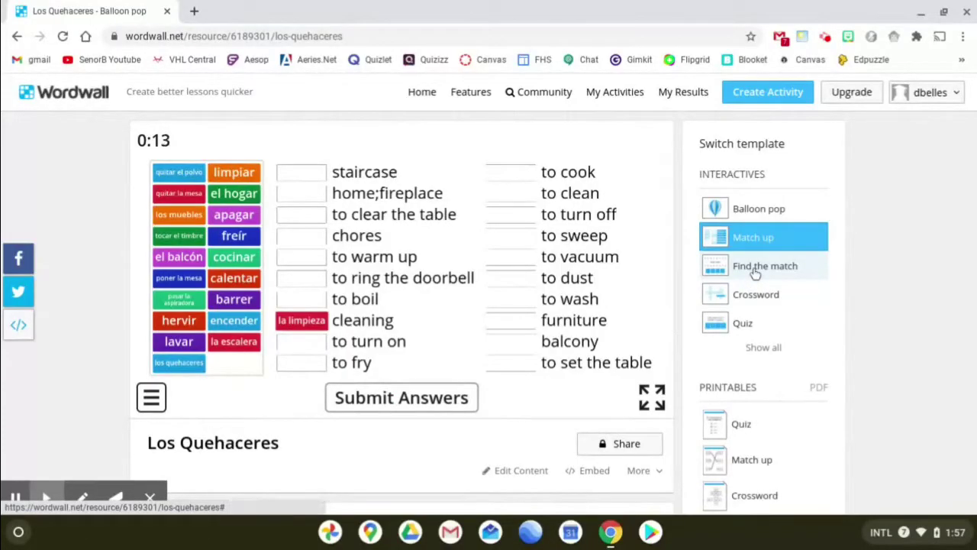
# Switch the activity to the Find the match template, start it and answer "to dust" with "quitar el polvo"
pyautogui.click(755, 269)
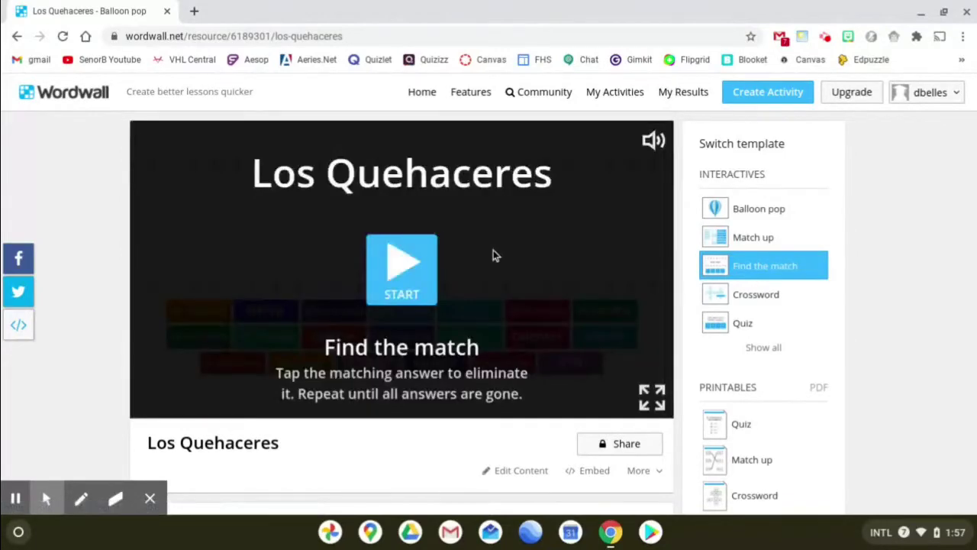
pyautogui.click(426, 262)
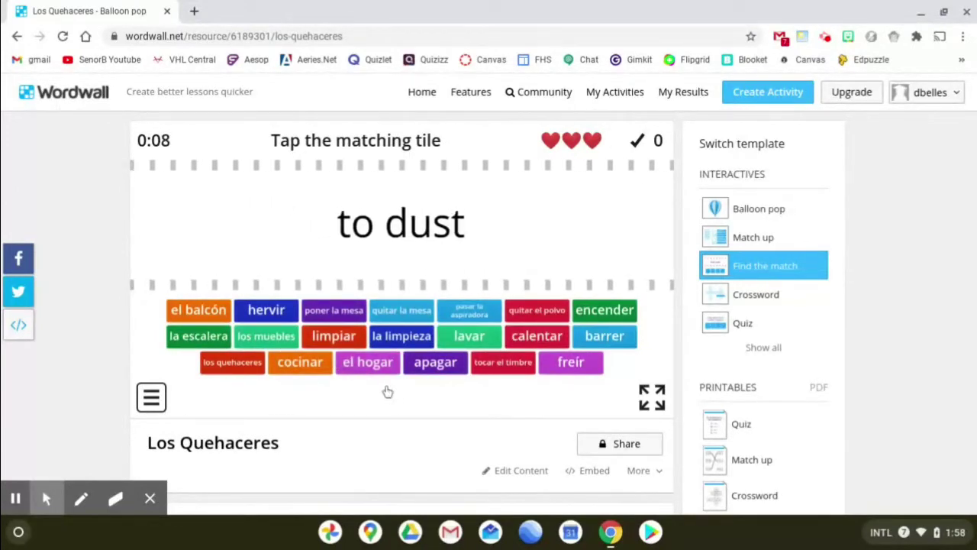
pyautogui.click(518, 313)
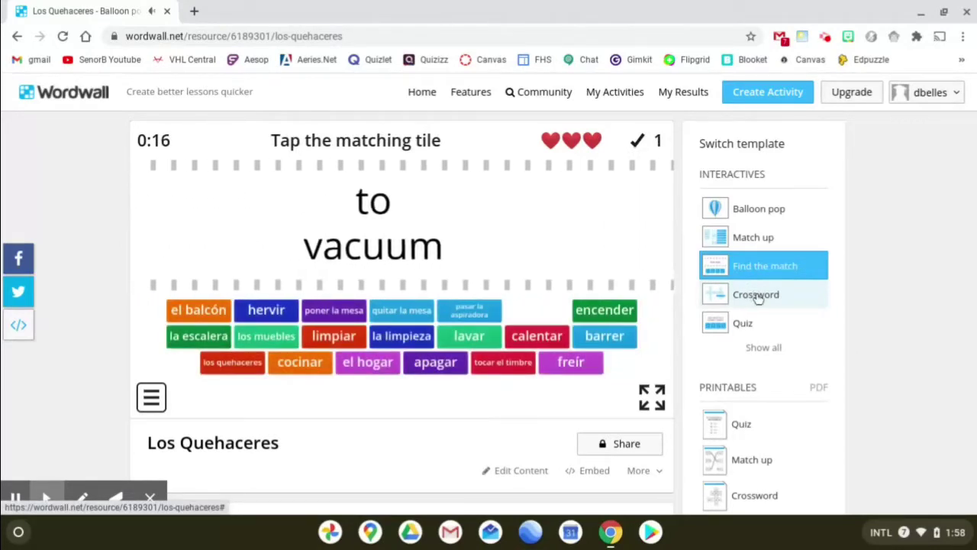
# Play the activity as a Crossword, answering word 7 "furniture" with "losmuebles" and word 5 "home;fireplace" with "elhogar"
pyautogui.click(756, 297)
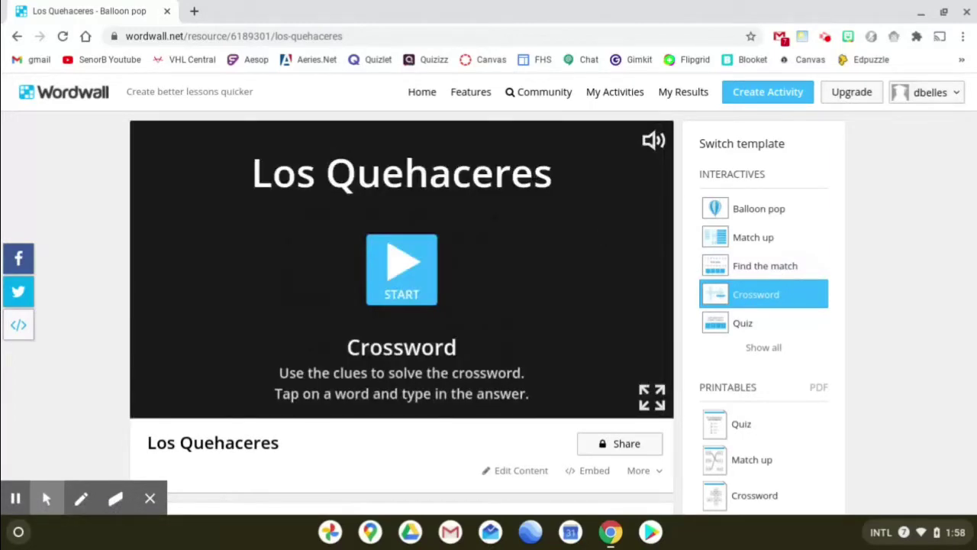
pyautogui.click(384, 259)
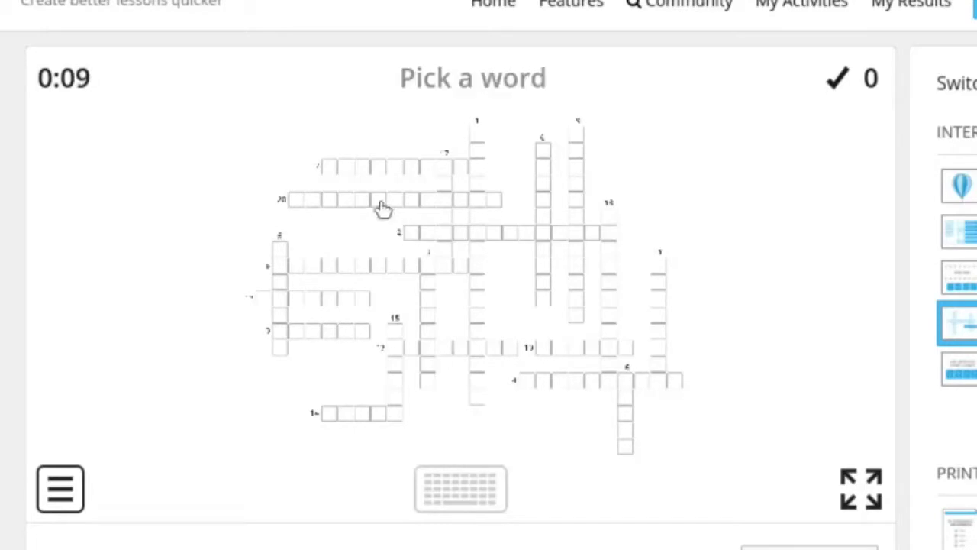
pyautogui.click(332, 175)
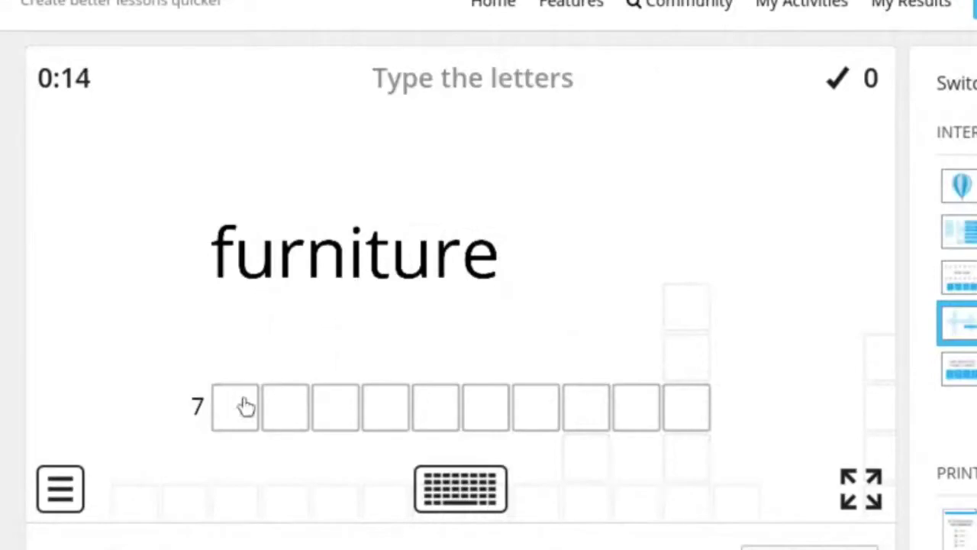
pyautogui.click(217, 427)
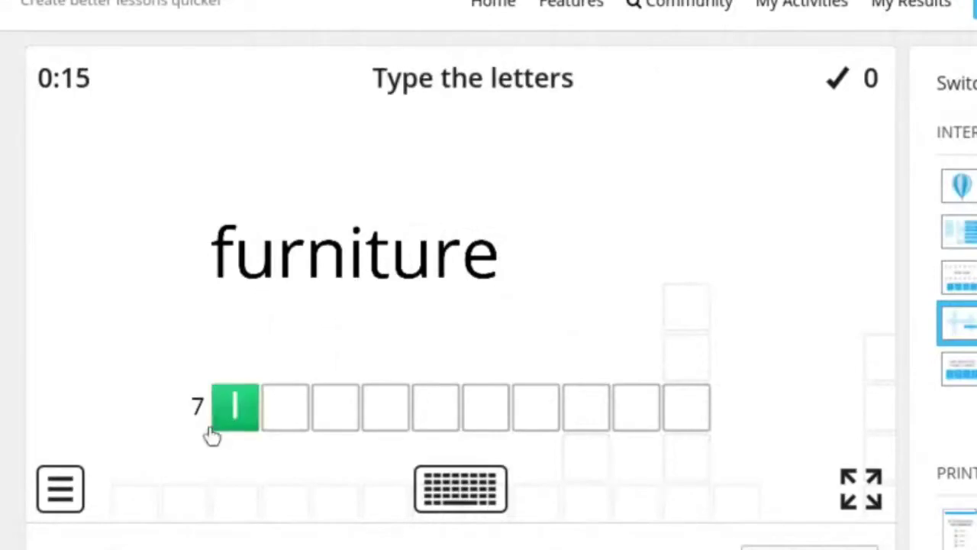
pyautogui.write('losmu')
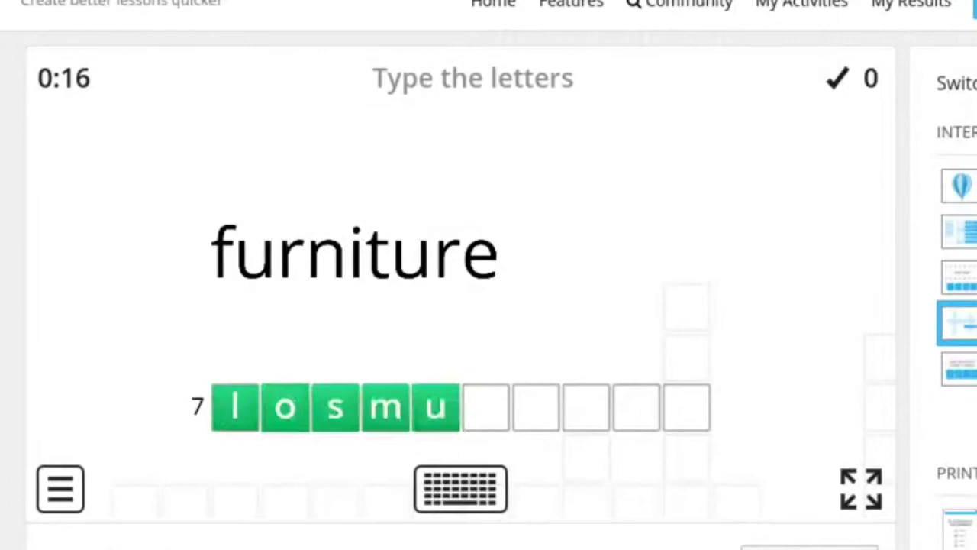
pyautogui.write('ebl')
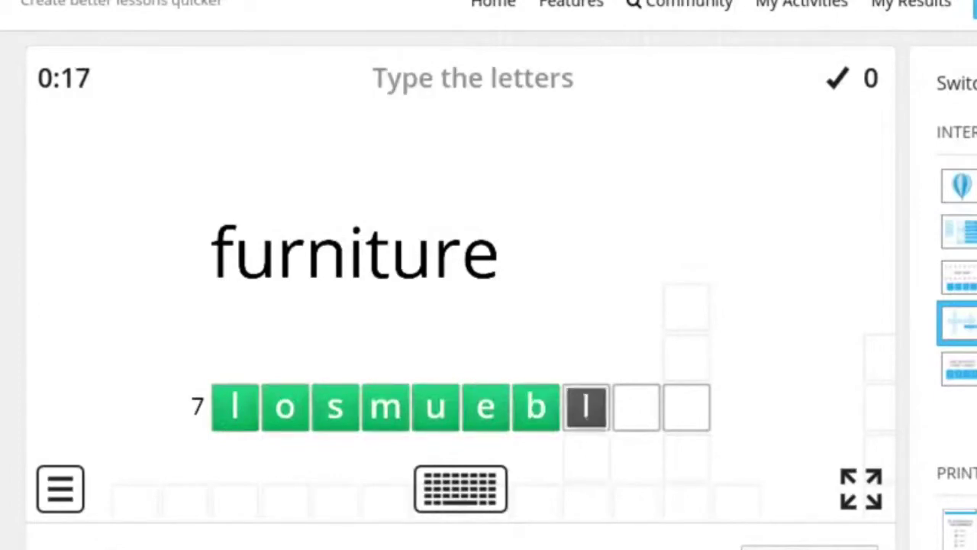
pyautogui.write('es')
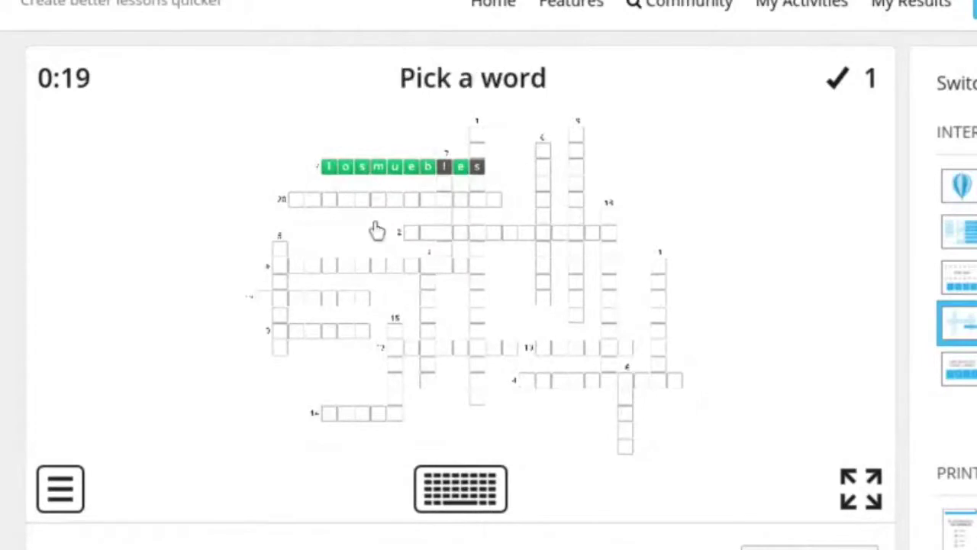
pyautogui.click(281, 254)
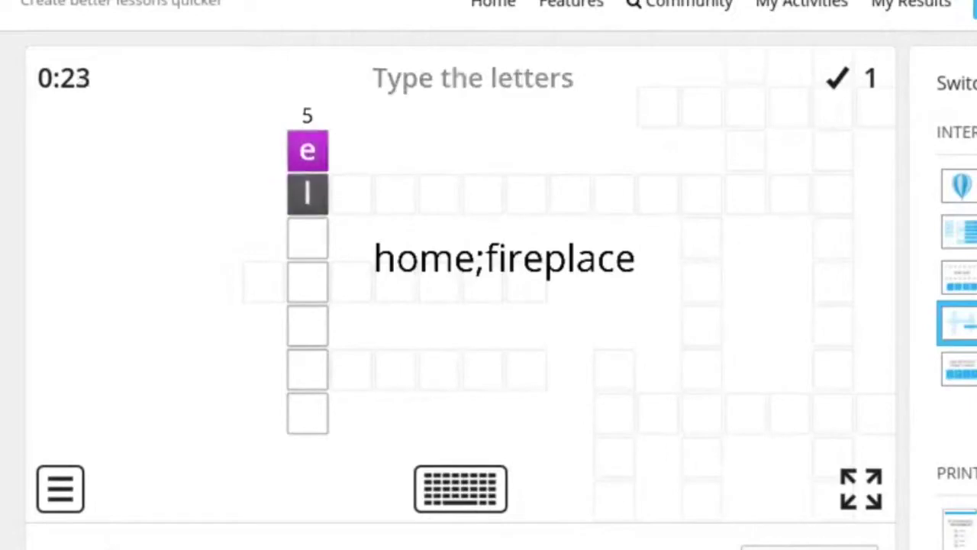
pyautogui.write('elholgar')
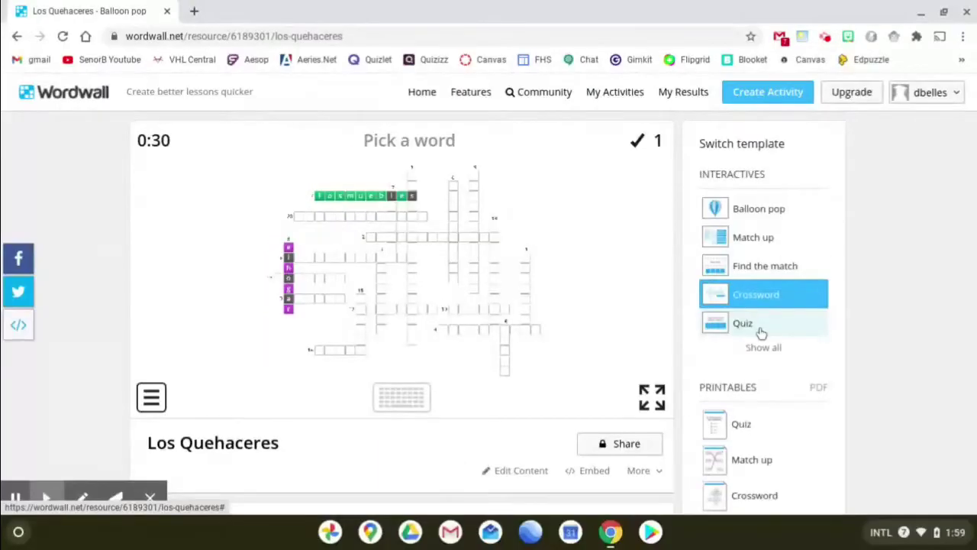
# Switch the activity to the interactive Quiz template, start it and answer "to vacuum" with "pasar la aspiradora"
pyautogui.click(760, 333)
pyautogui.click(422, 284)
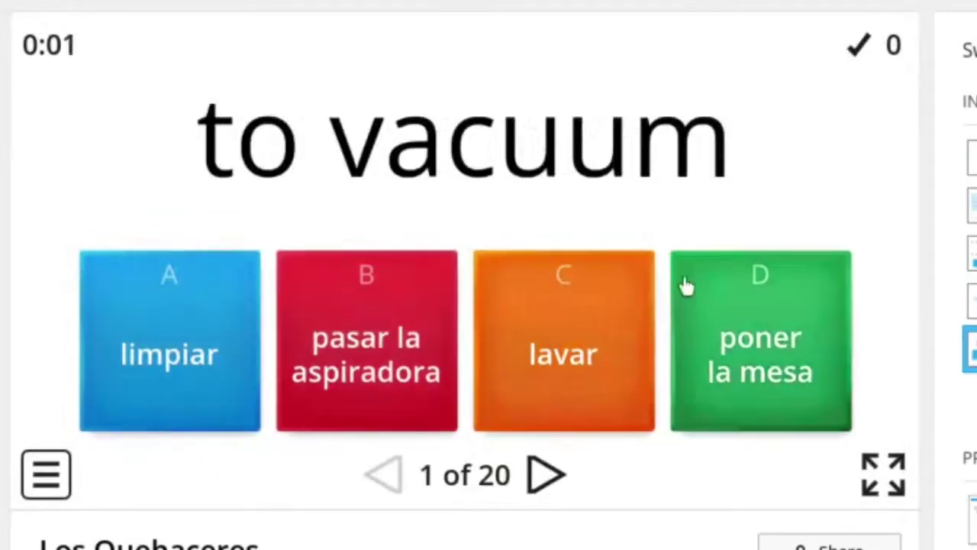
pyautogui.click(394, 337)
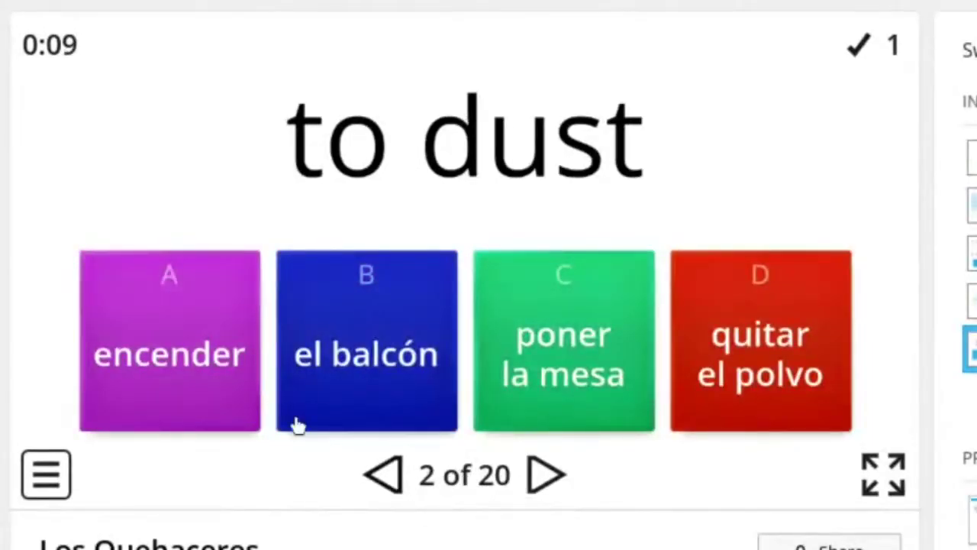
# Answer the quiz question "to dust" with "quitar el polvo" and question 4, "staircase", with "pasar la aspiradora"
pyautogui.click(796, 331)
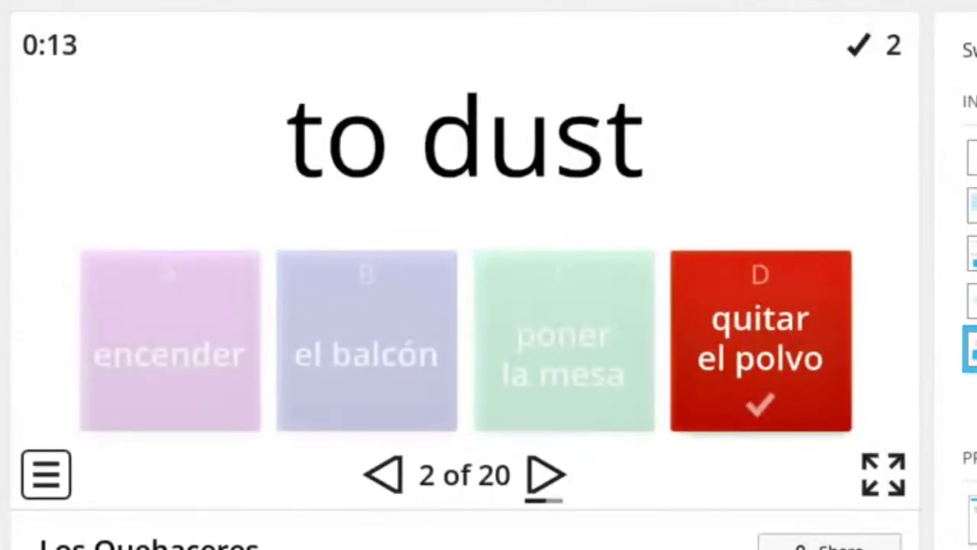
pyautogui.click(546, 476)
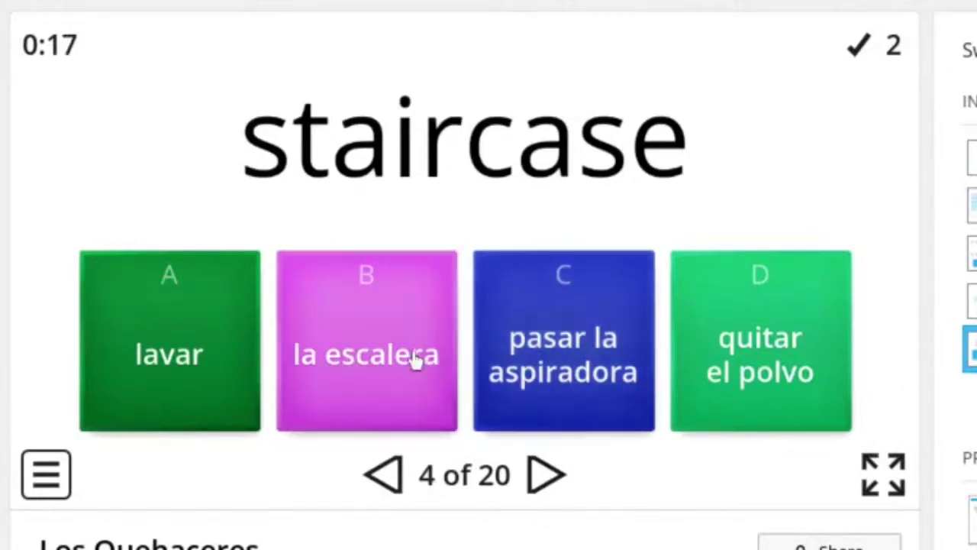
pyautogui.click(563, 373)
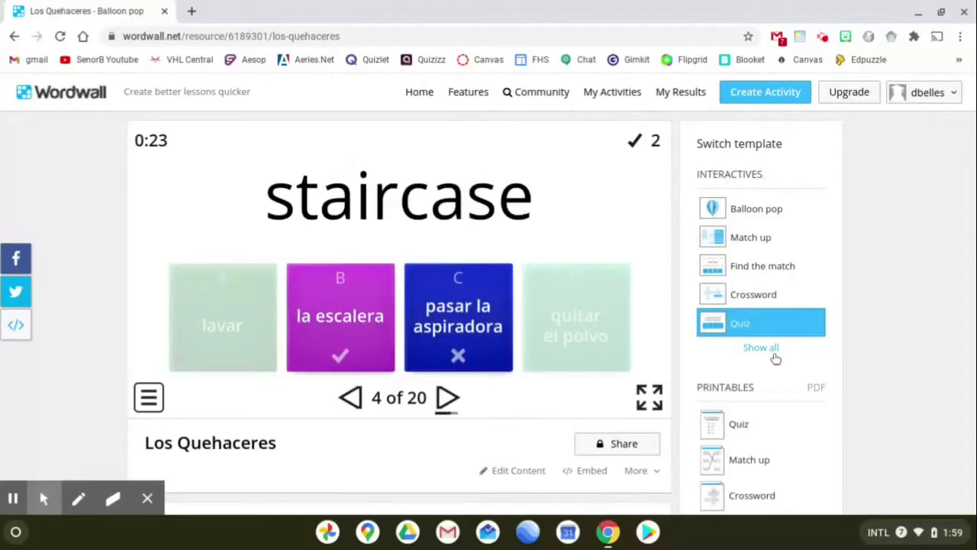
# Switch the activity to the Anagram template and unscramble "pasar" and "la" in the answer for "to vacuum"
pyautogui.click(771, 350)
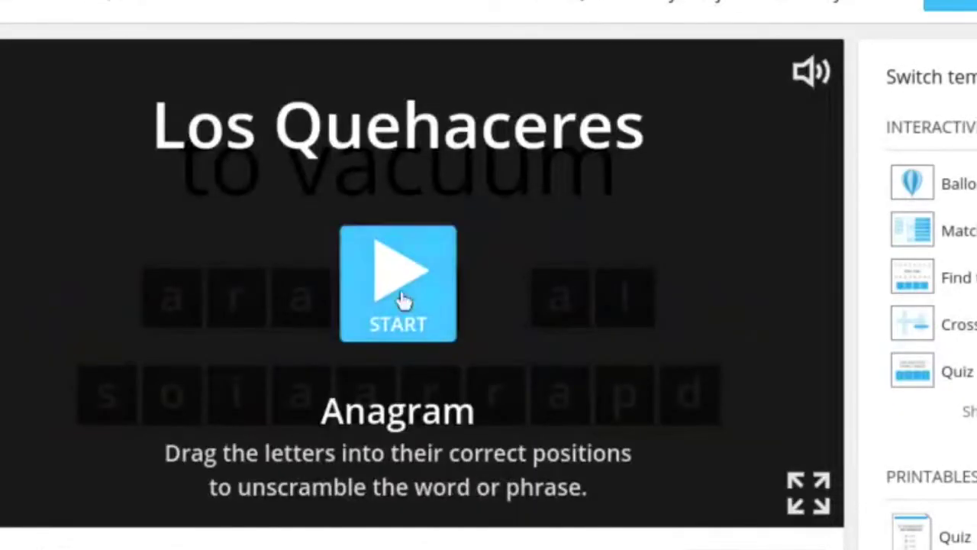
pyautogui.click(404, 298)
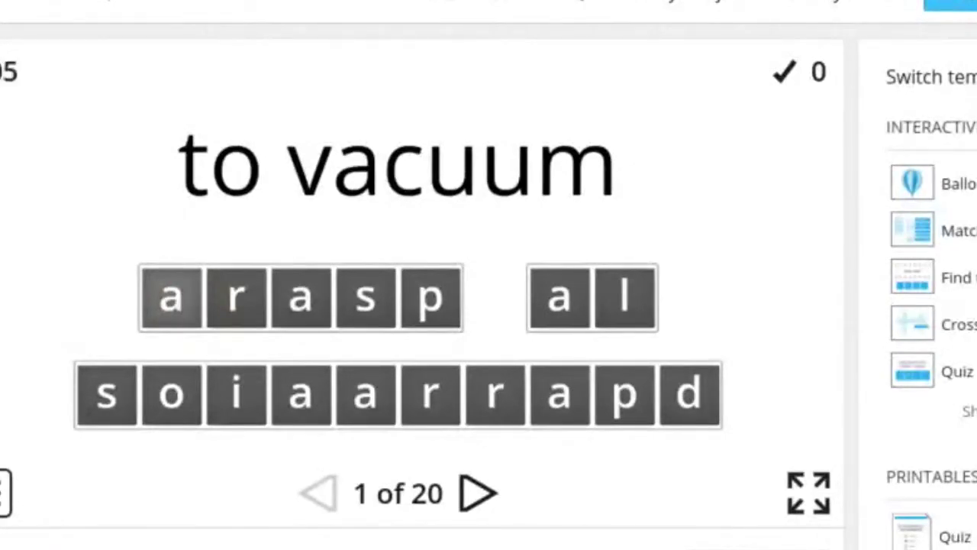
pyautogui.moveTo(419, 305); pyautogui.dragTo(180, 302)
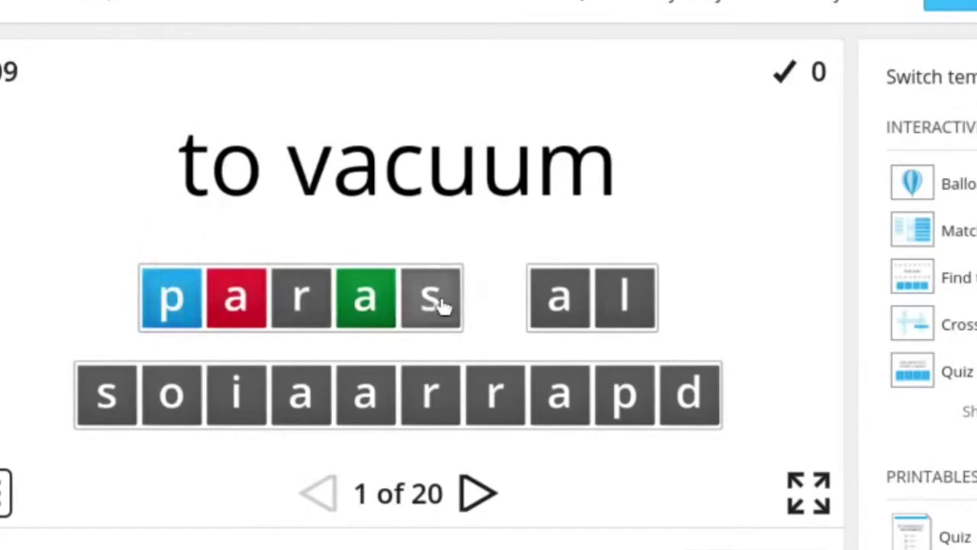
pyautogui.click(433, 303)
pyautogui.moveTo(432, 304); pyautogui.dragTo(313, 301)
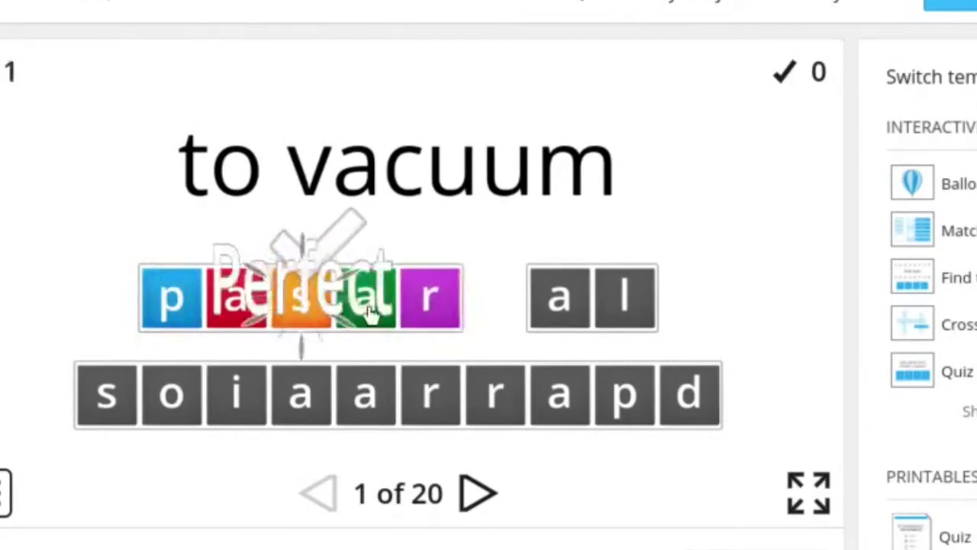
pyautogui.moveTo(634, 302); pyautogui.dragTo(572, 306)
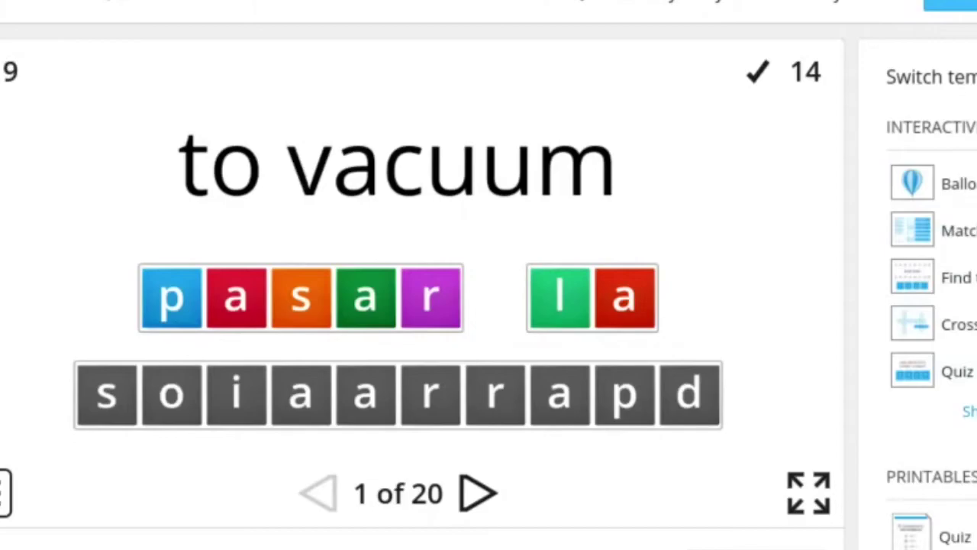
# Play the activity as a Gameshow quiz, answering "to vacuum" with "pasar la aspiradora" and both "to dust" and "balcony" with "el balcón"
pyautogui.click(968, 411)
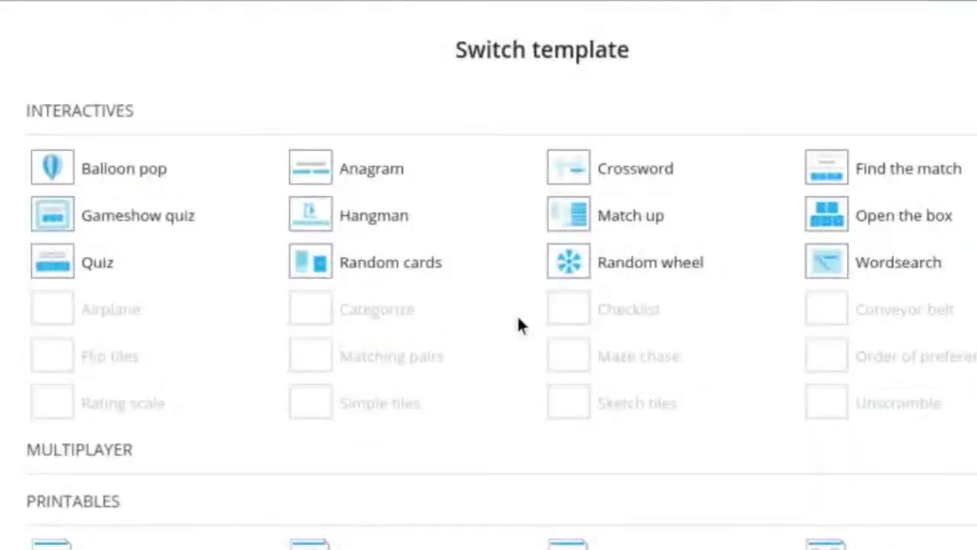
pyautogui.click(68, 218)
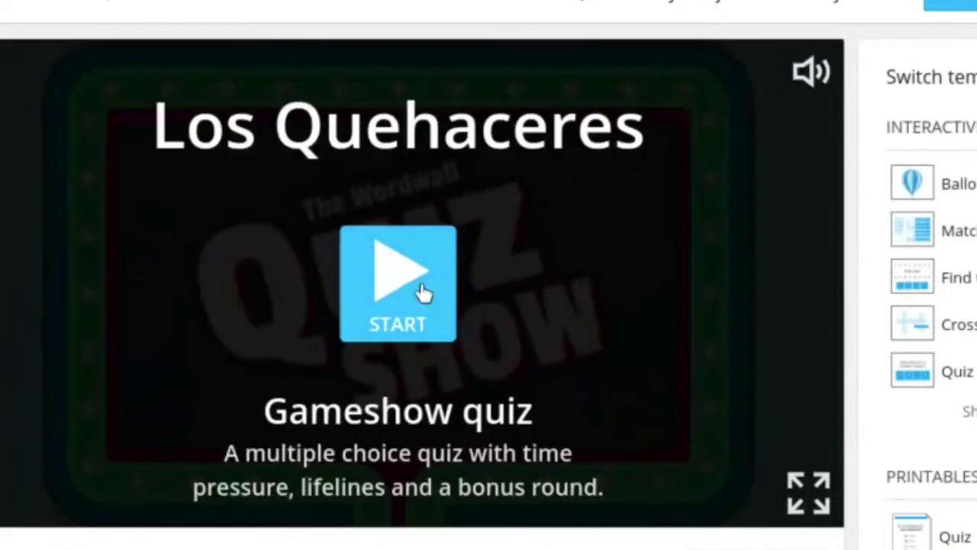
pyautogui.click(423, 290)
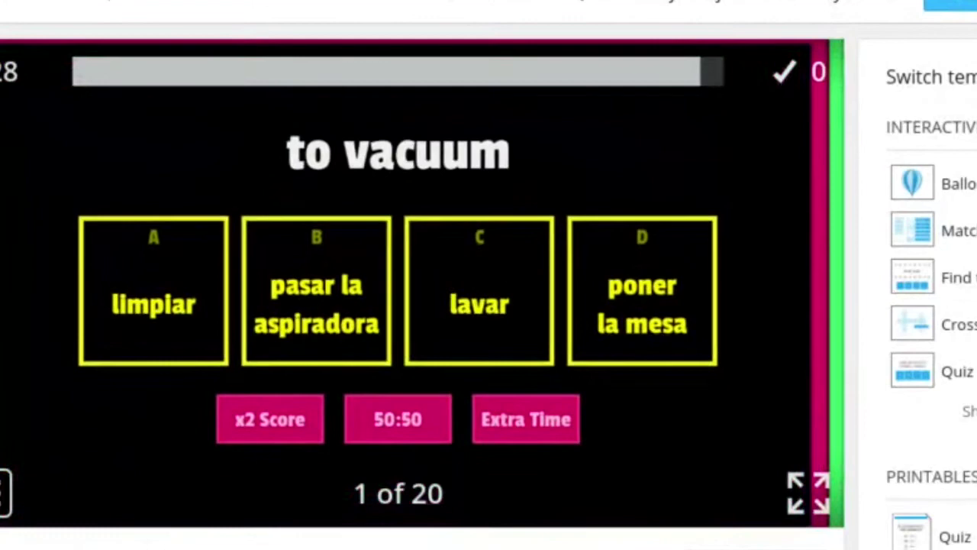
pyautogui.click(298, 281)
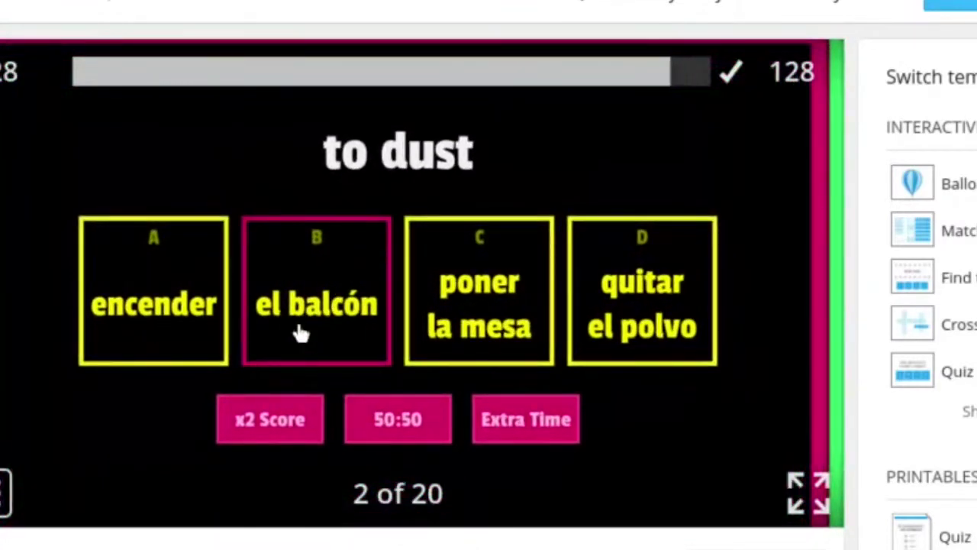
pyautogui.click(301, 338)
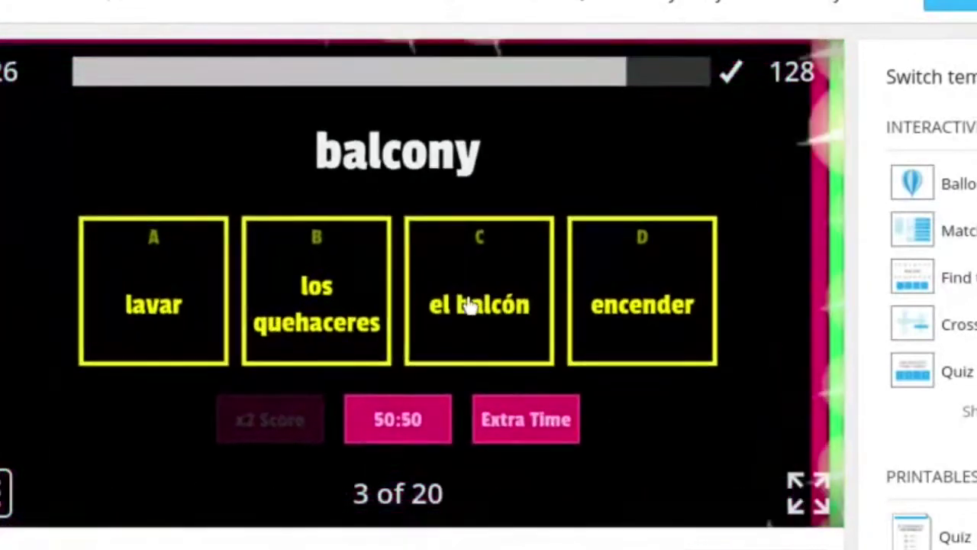
pyautogui.click(470, 306)
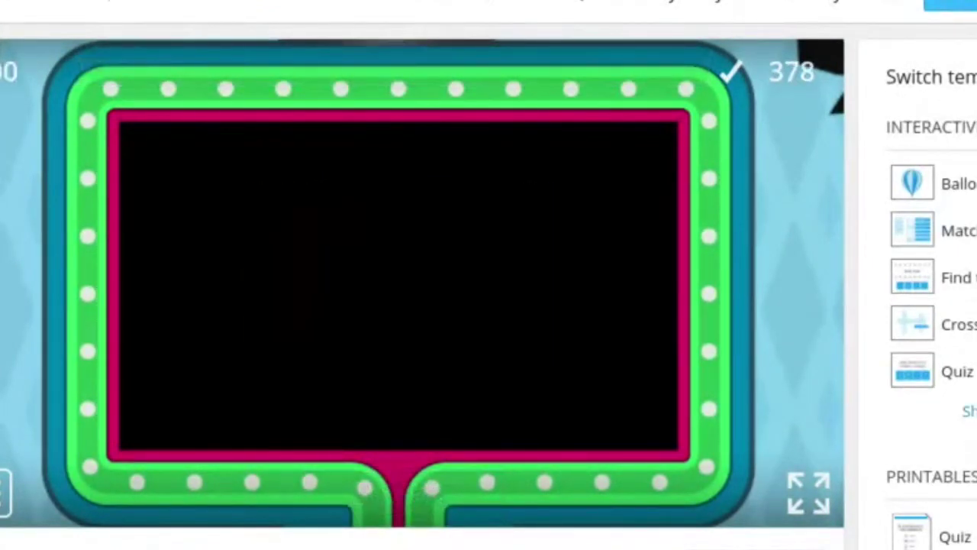
# Switch the activity to the Hangman template and start the game
pyautogui.click(966, 411)
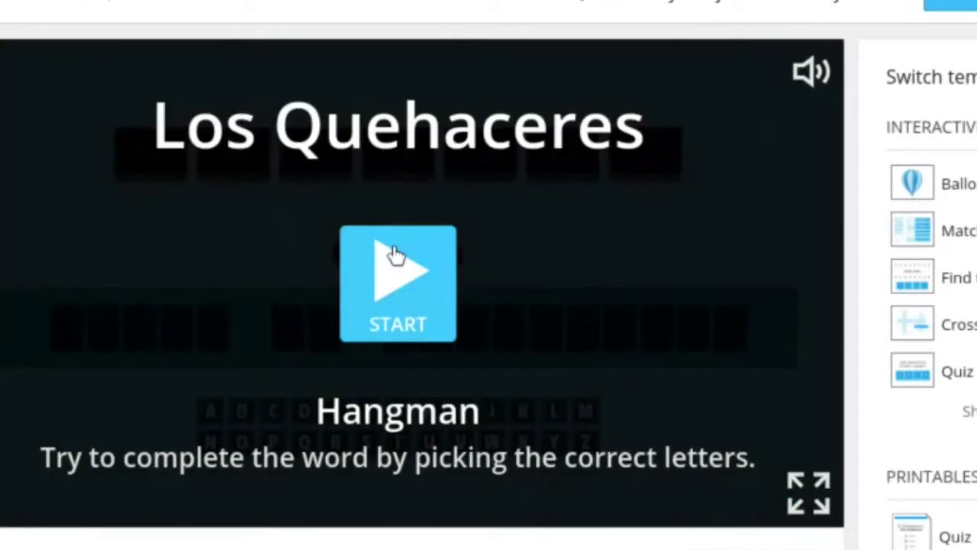
pyautogui.click(394, 248)
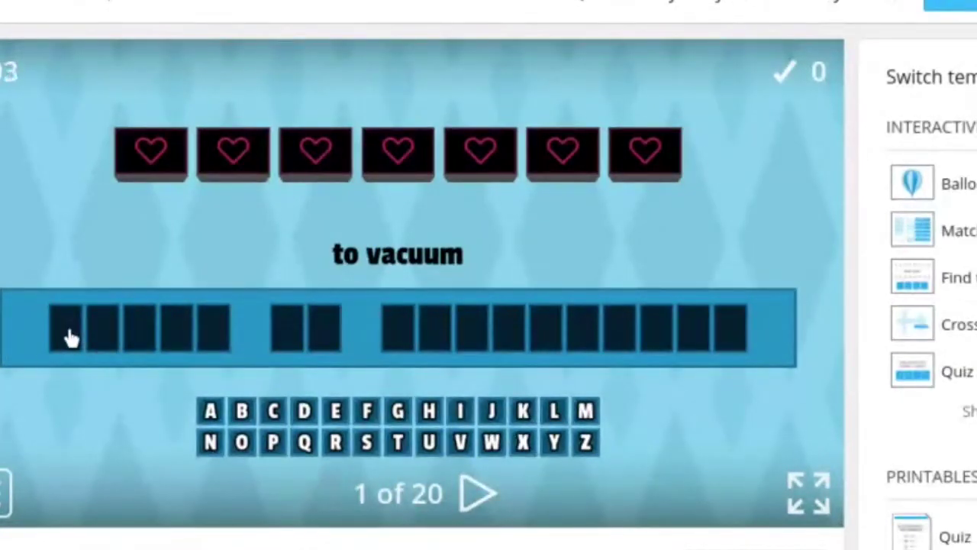
# Guess the letters P and Z in the Hangman puzzle for "to vacuum"
pyautogui.click(275, 443)
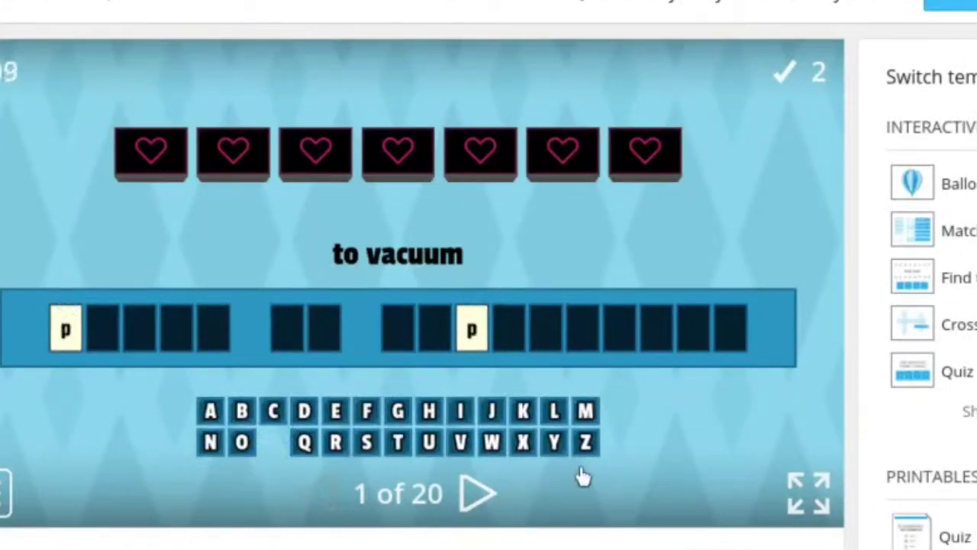
pyautogui.click(586, 444)
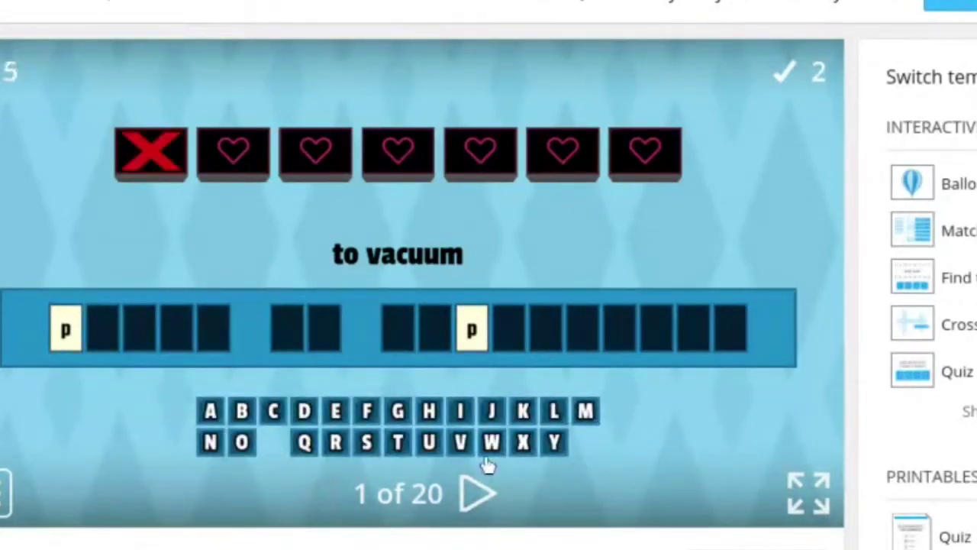
# Switch the activity to the Open the box template and start the game
pyautogui.click(967, 411)
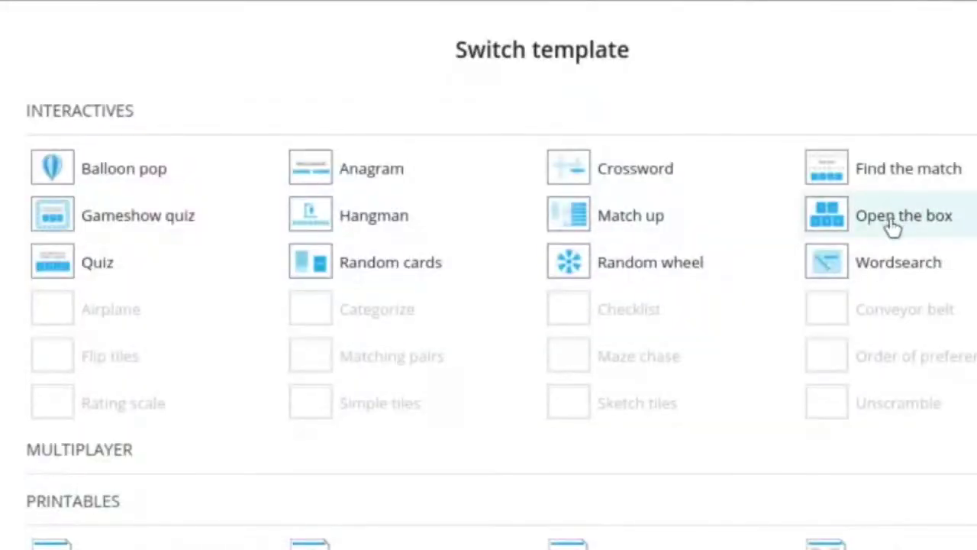
pyautogui.press('Escape')
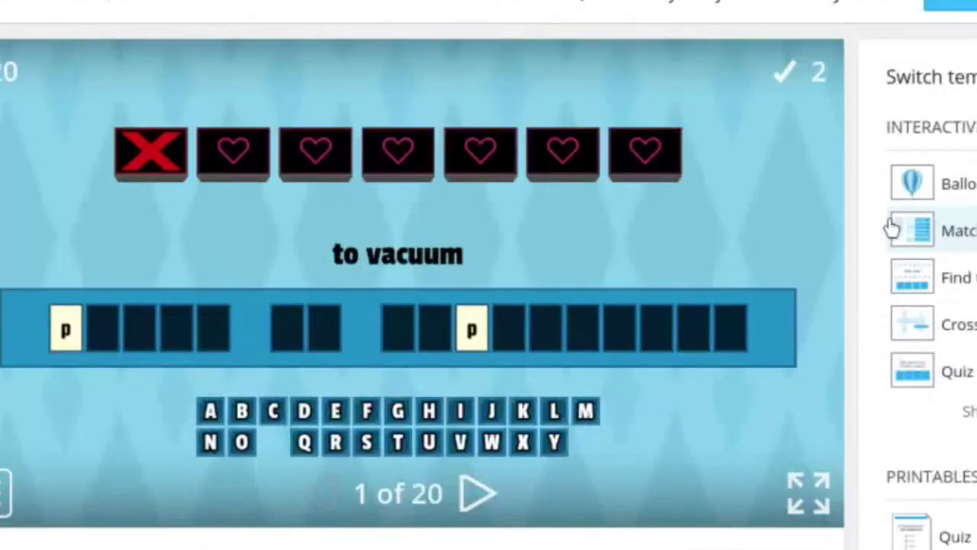
pyautogui.click(893, 228)
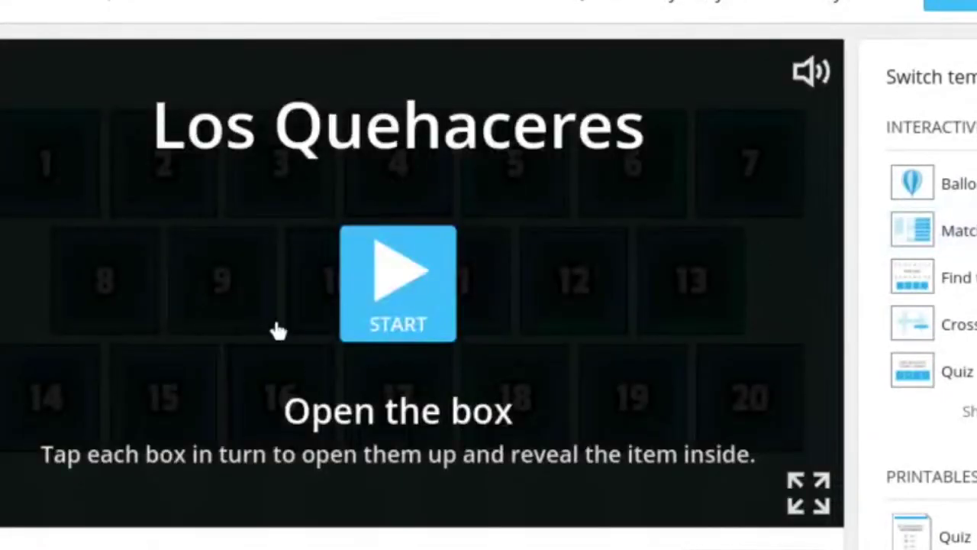
pyautogui.click(451, 283)
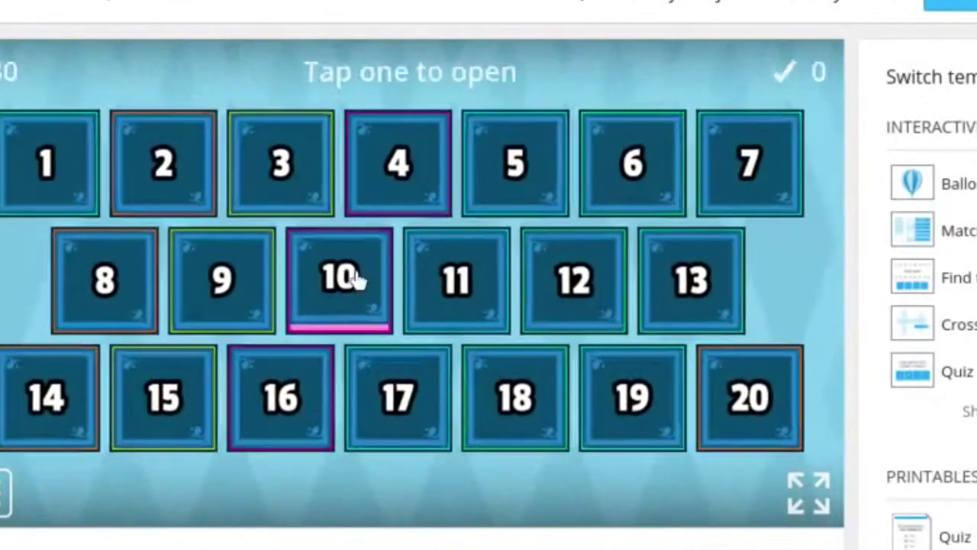
# Open box 10 and answer "to boil" with "hervir", and open box 6 and answer "chores" with "cocinar"
pyautogui.click(356, 280)
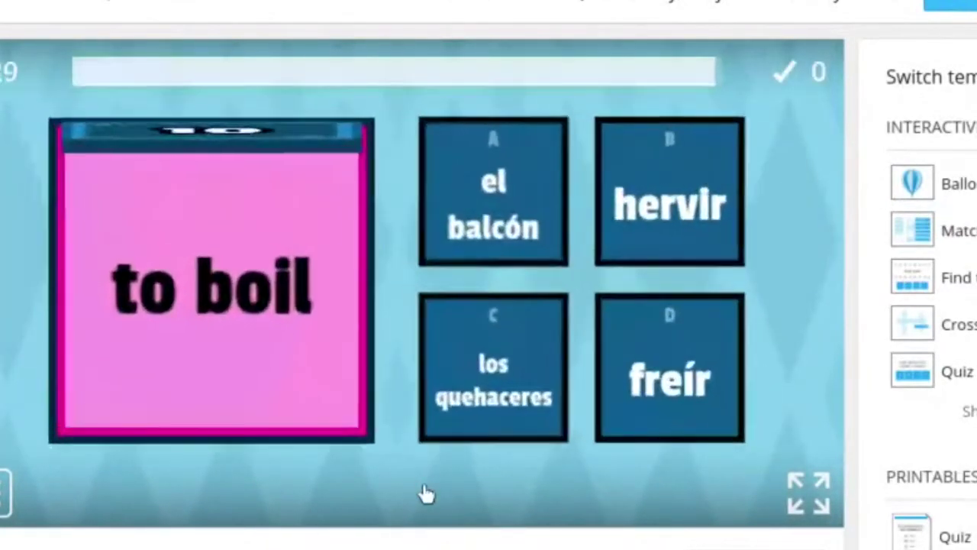
pyautogui.click(656, 155)
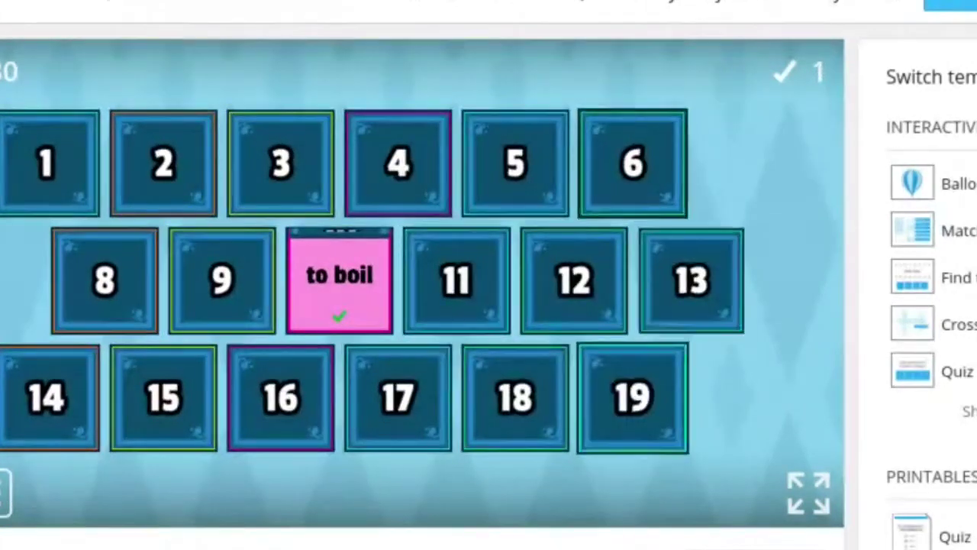
pyautogui.click(630, 176)
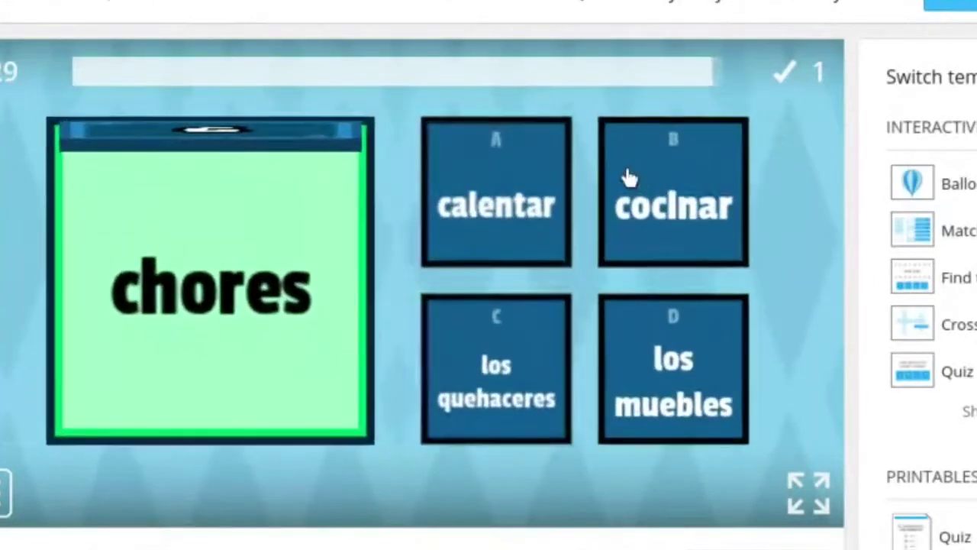
pyautogui.click(629, 179)
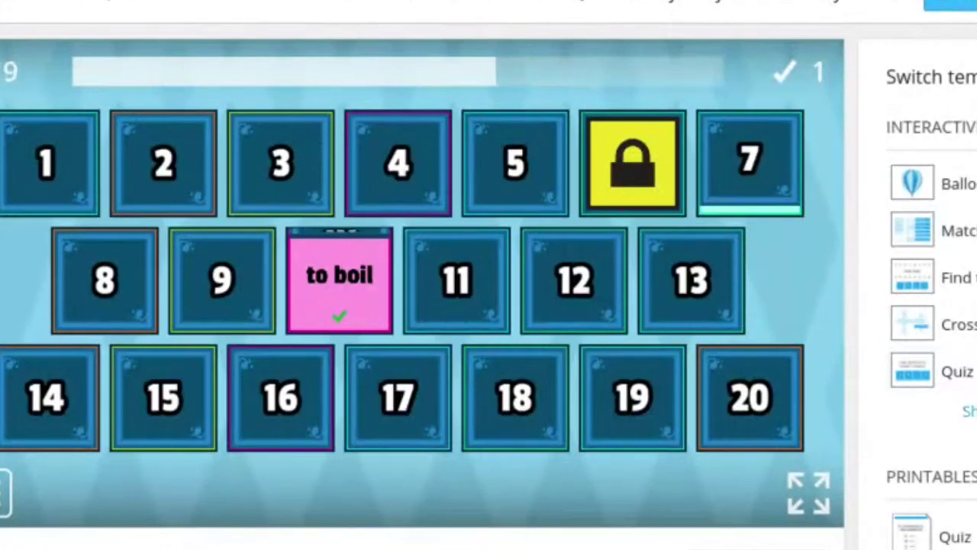
# Switch the activity to the Random cards template, start it and deal two cards from the deck
pyautogui.click(963, 412)
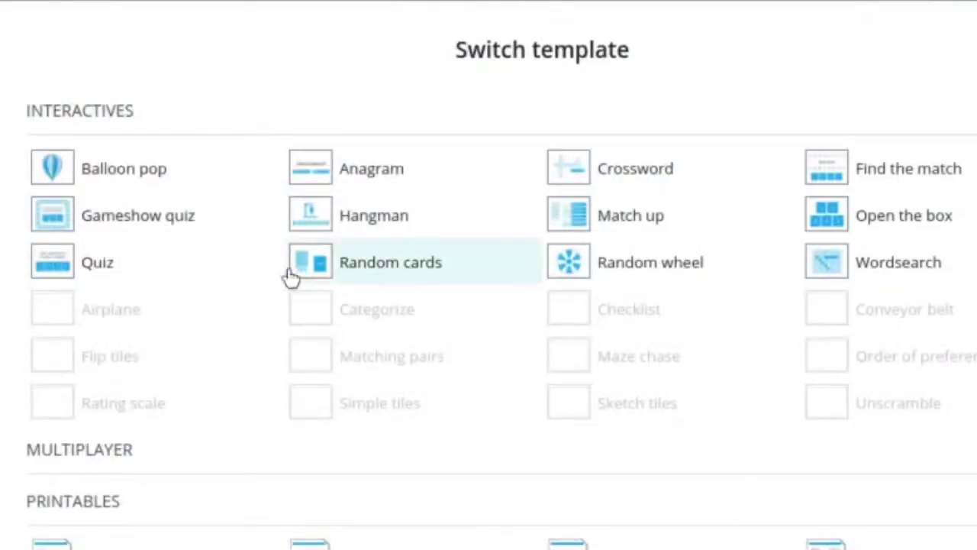
pyautogui.click(380, 274)
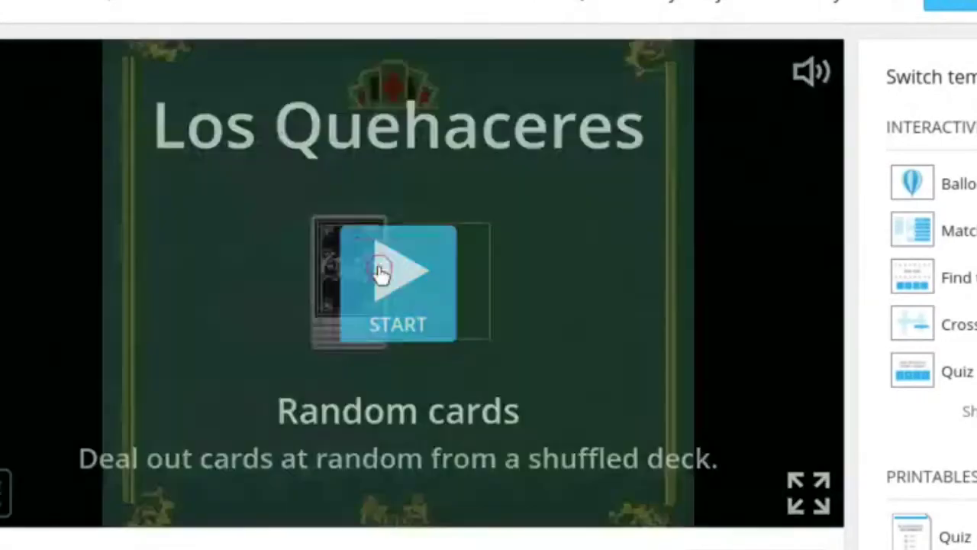
pyautogui.click(381, 273)
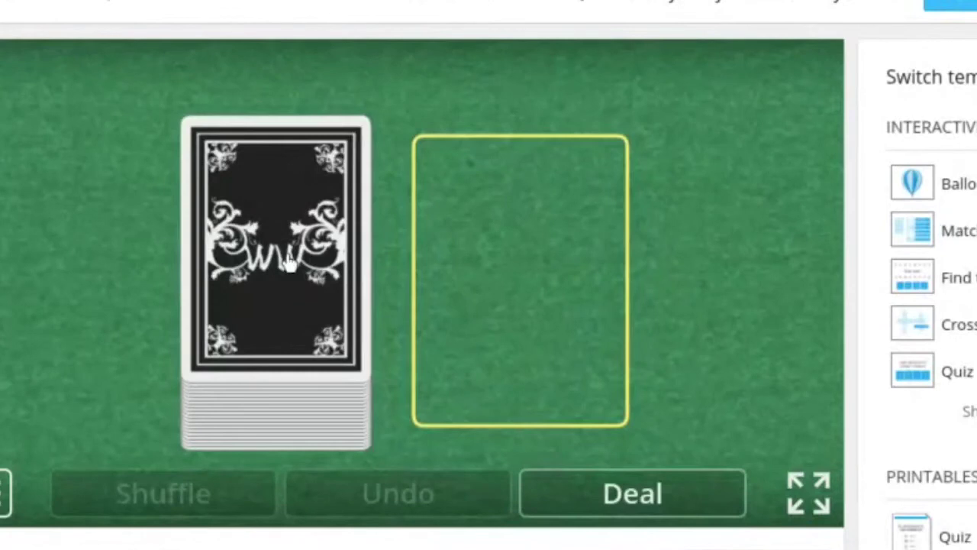
pyautogui.click(640, 482)
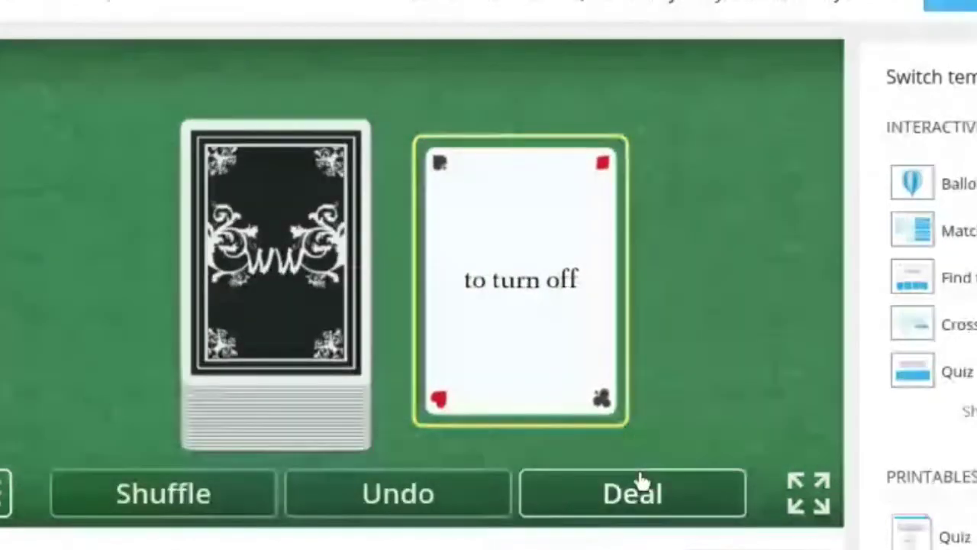
pyautogui.click(541, 283)
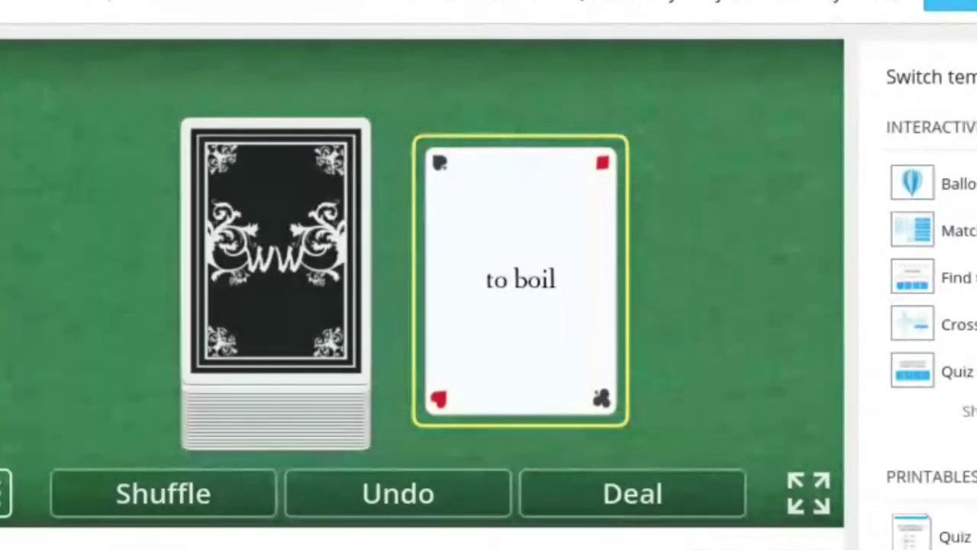
pyautogui.click(6, 497)
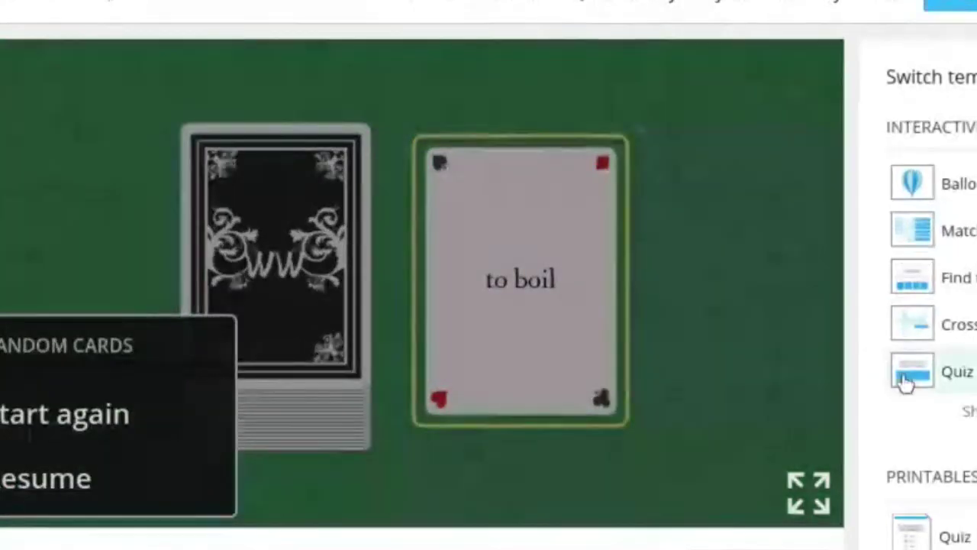
# Play the activity with the Random wheel template, spinning the wheel once and eliminating "to ring the doorbell"
pyautogui.click(971, 414)
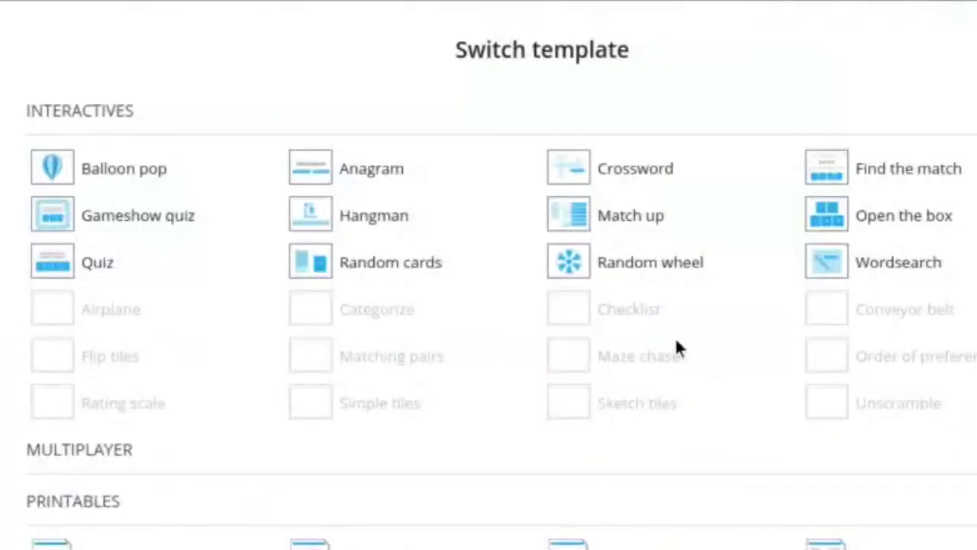
pyautogui.press('Escape')
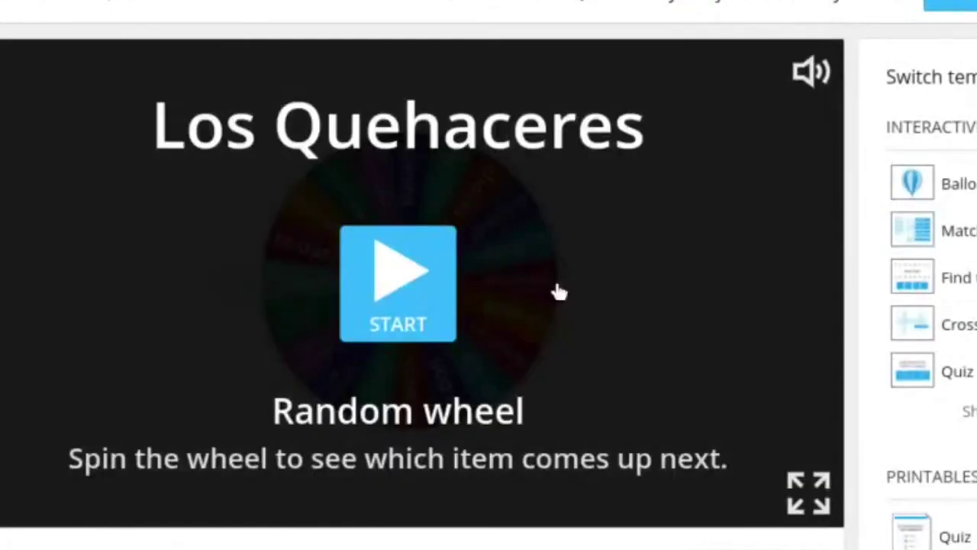
pyautogui.click(377, 295)
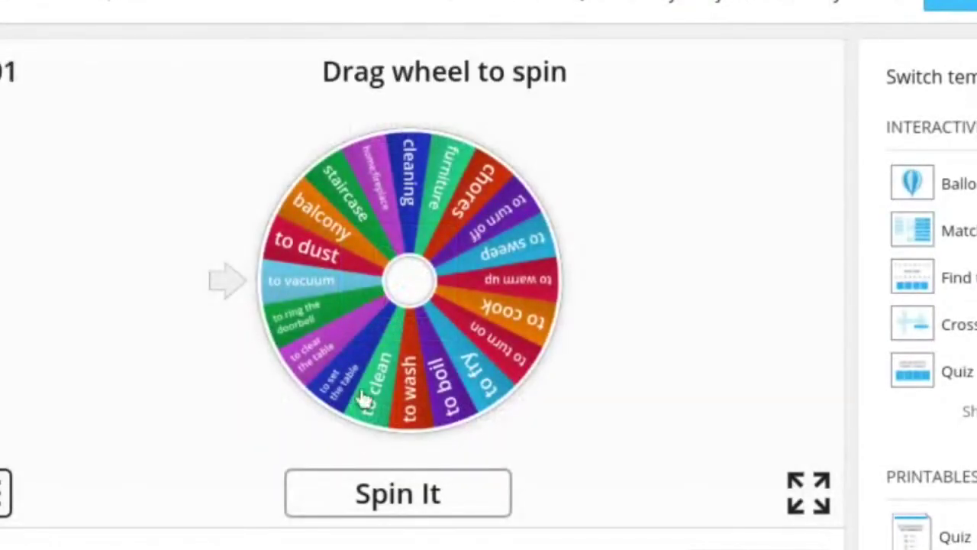
pyautogui.click(382, 488)
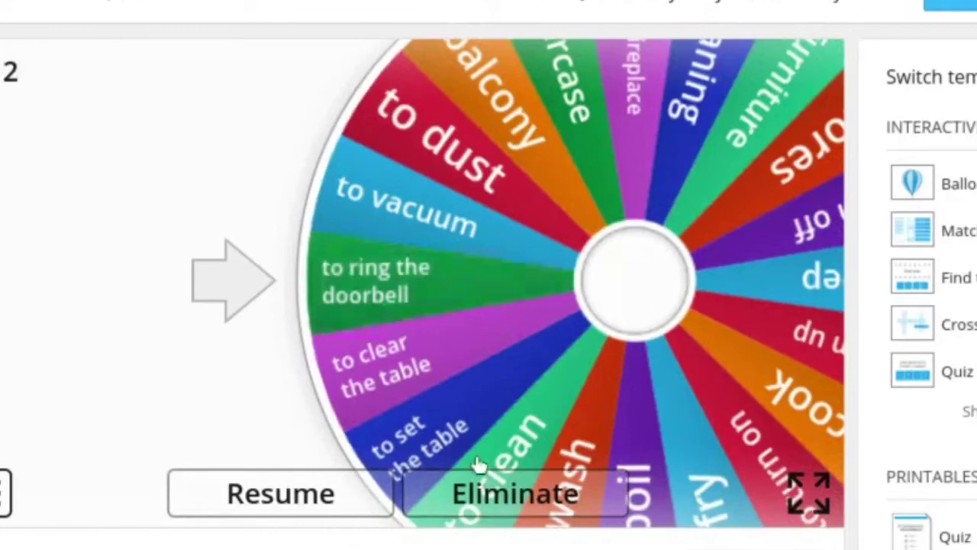
pyautogui.click(489, 506)
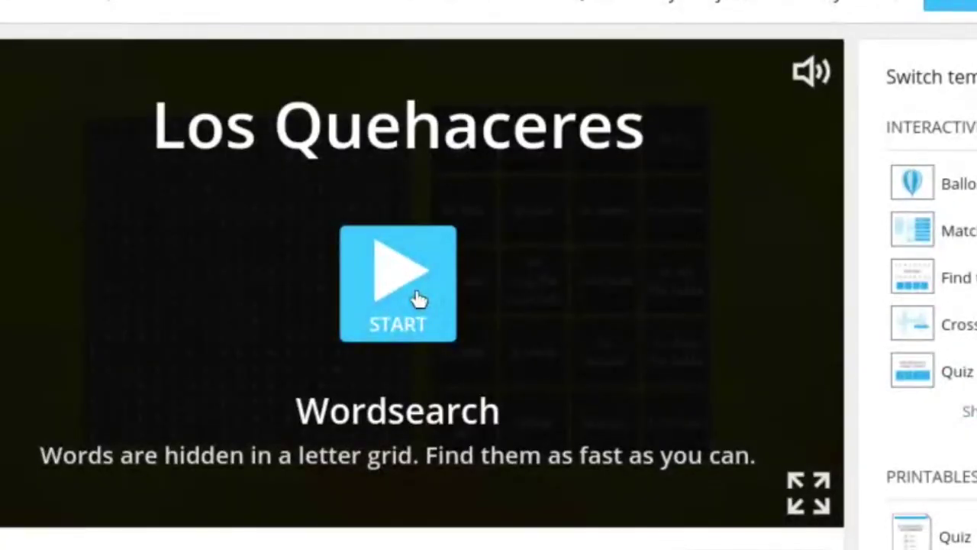
# Start the Wordsearch game, match the hidden word "calentar" with "to warm up", and try another letter in the grid
pyautogui.click(419, 298)
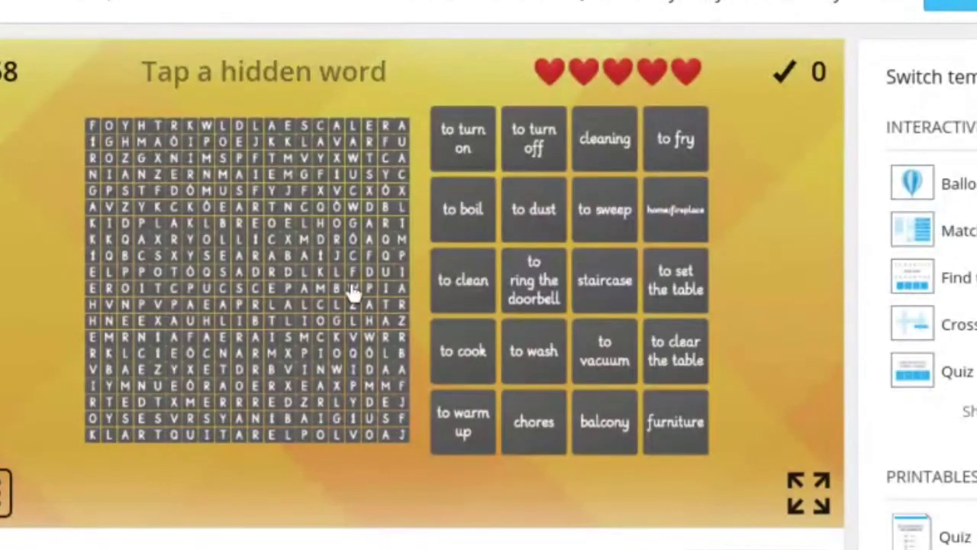
pyautogui.click(226, 310)
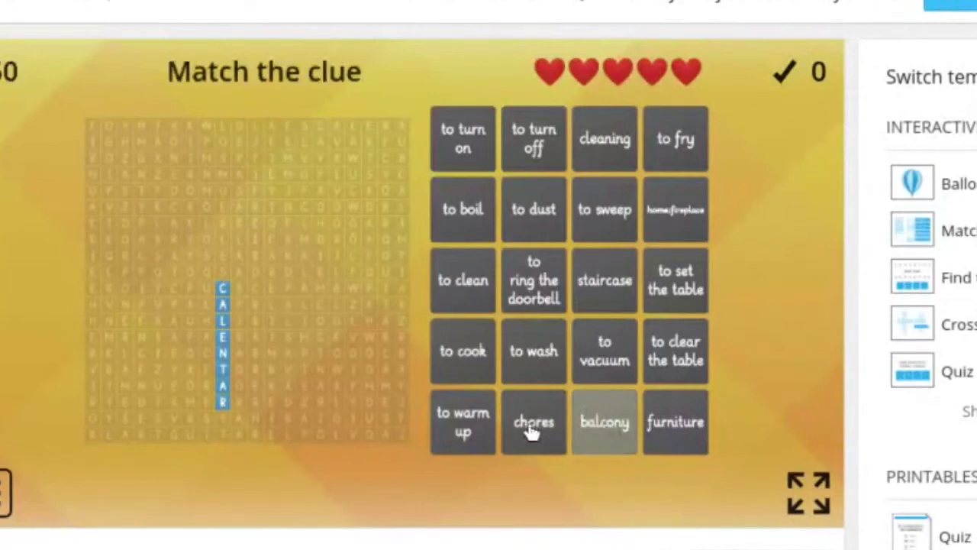
pyautogui.click(482, 429)
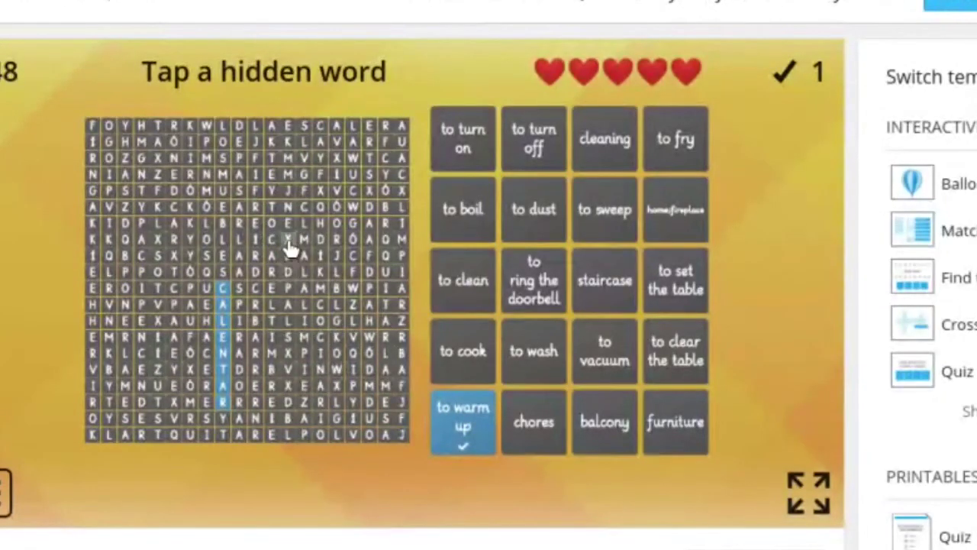
pyautogui.click(288, 241)
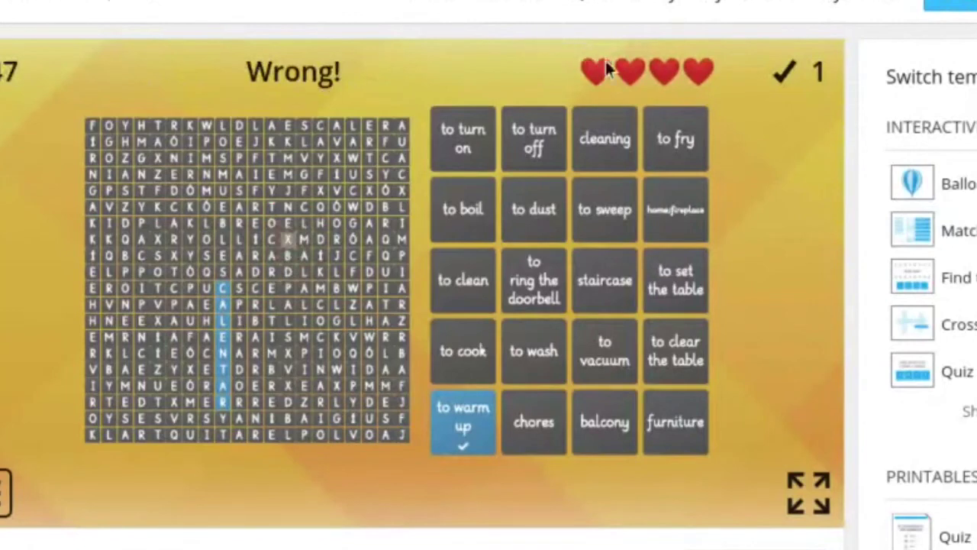
pyautogui.click(322, 196)
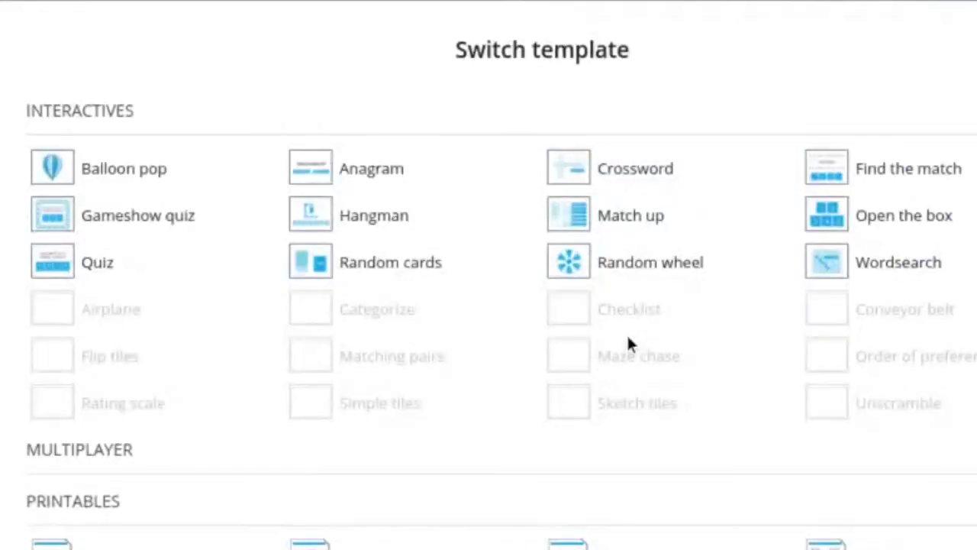
# Show the activity as a Drawing Frame printable and as a Match up printable
pyautogui.scroll(-4, 628, 340)
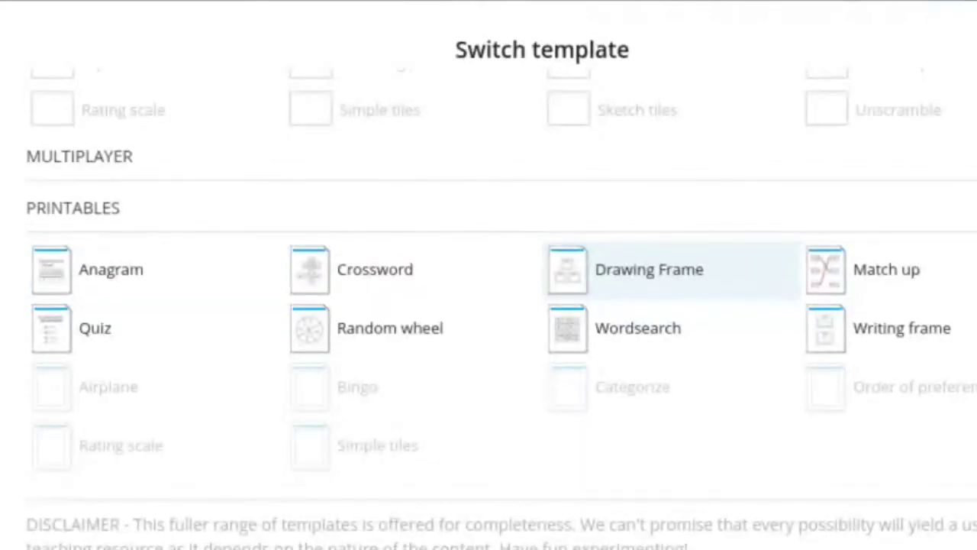
pyautogui.click(649, 269)
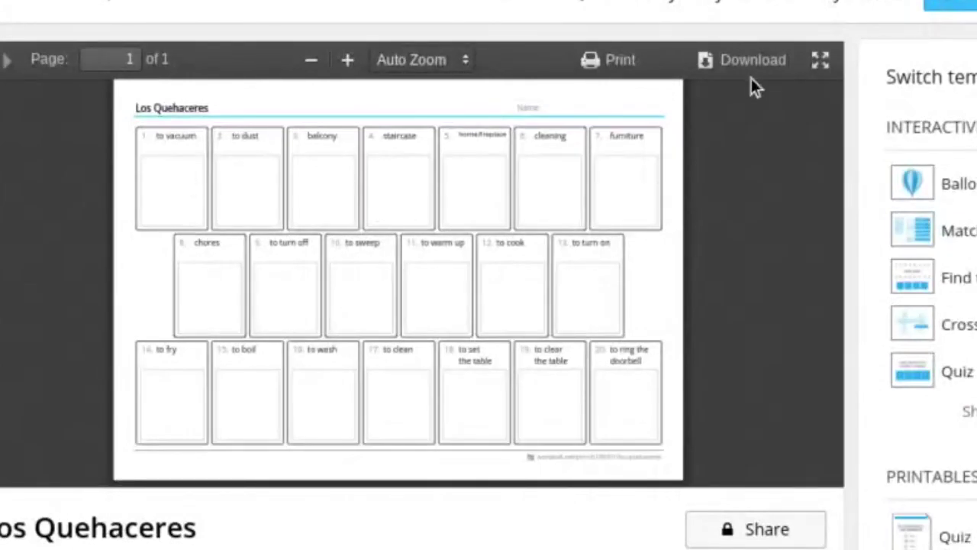
pyautogui.scroll(-5, 963, 262)
pyautogui.click(962, 262)
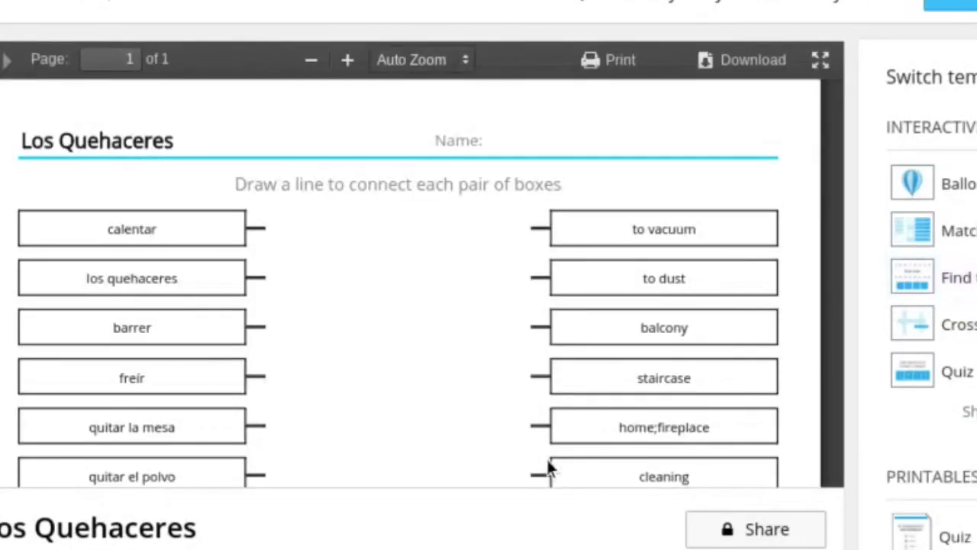
# Switch the activity to the Writing frame printable
pyautogui.scroll(-3, 548, 463)
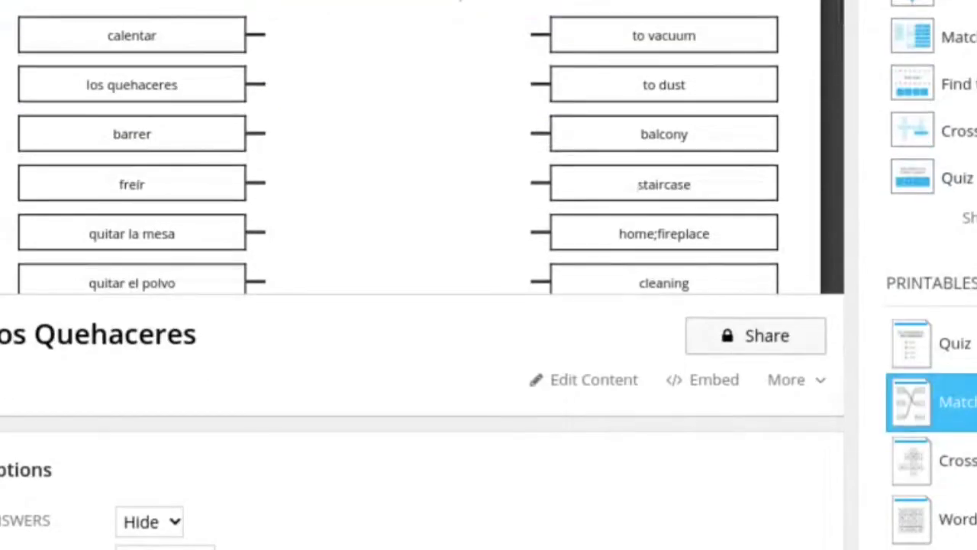
pyautogui.click(970, 218)
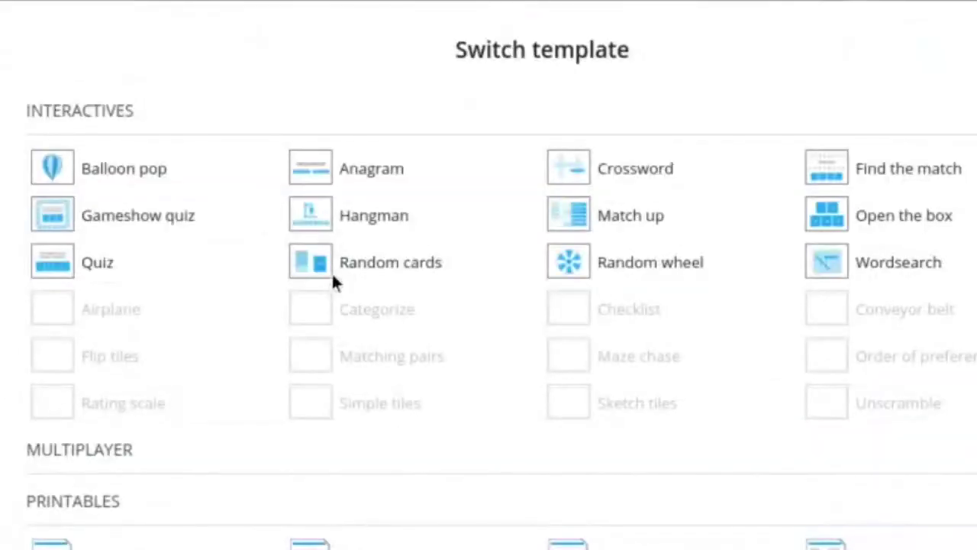
pyautogui.scroll(-4, 353, 429)
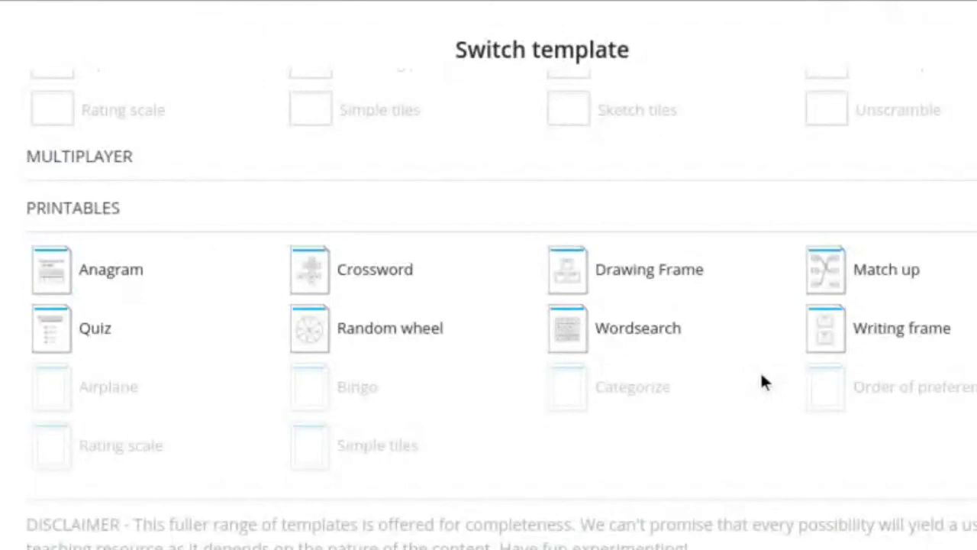
pyautogui.click(830, 349)
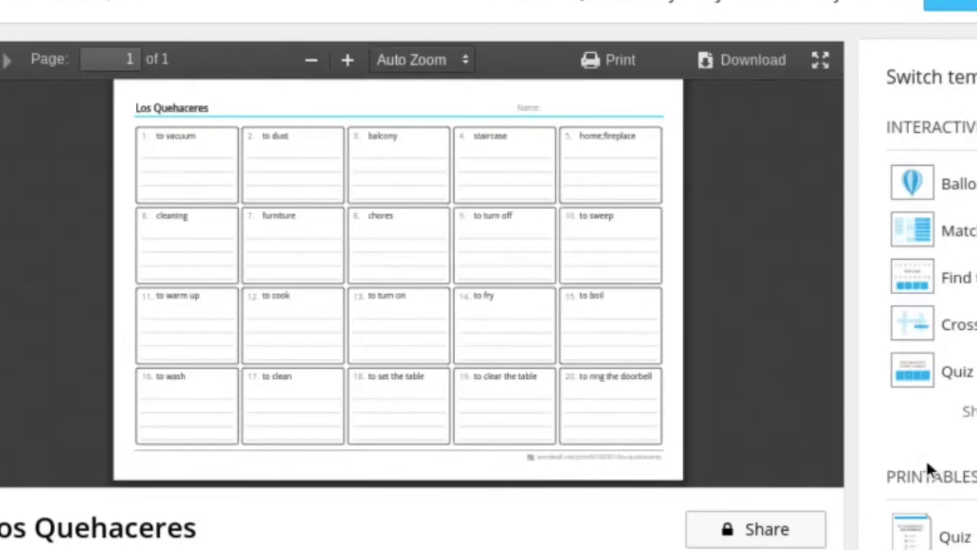
pyautogui.click(967, 411)
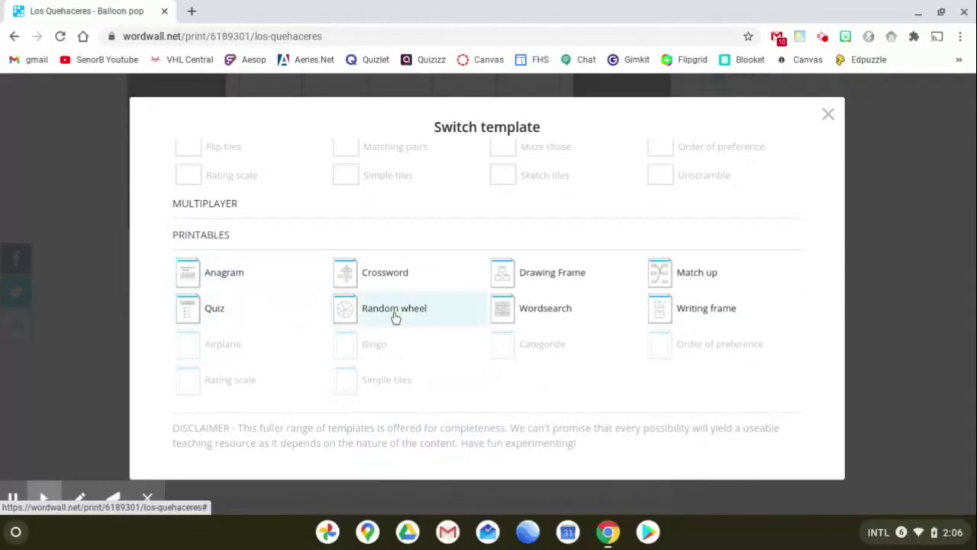
pyautogui.scroll(3, 395, 317)
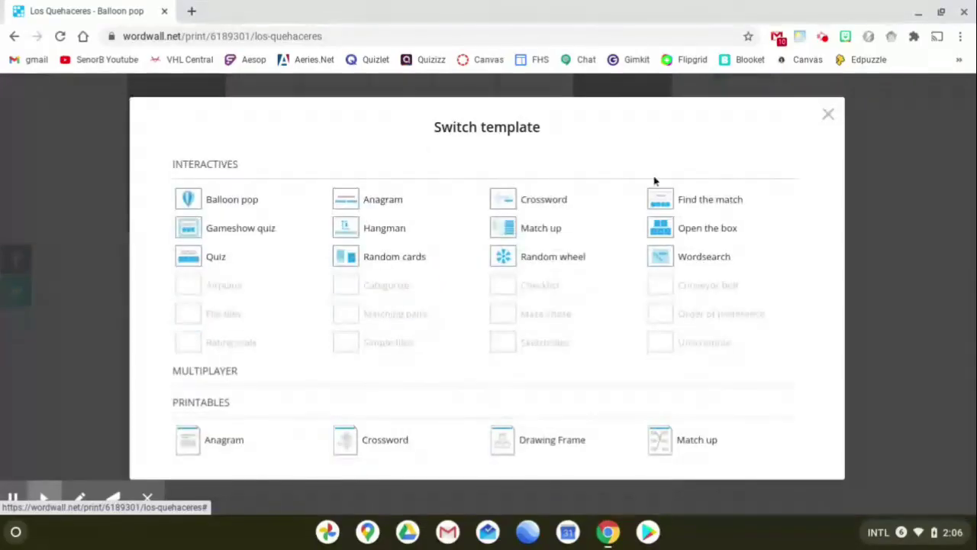
pyautogui.click(829, 115)
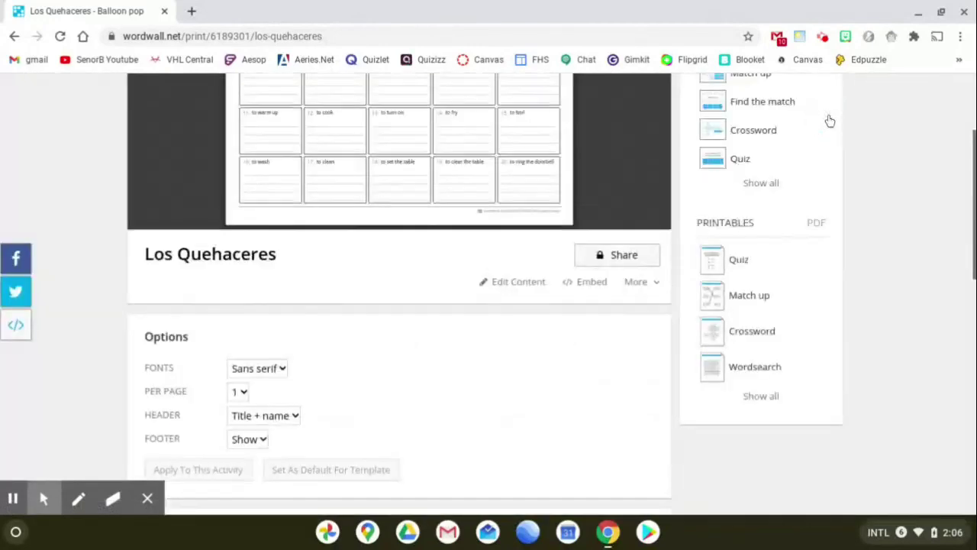
pyautogui.click(823, 36)
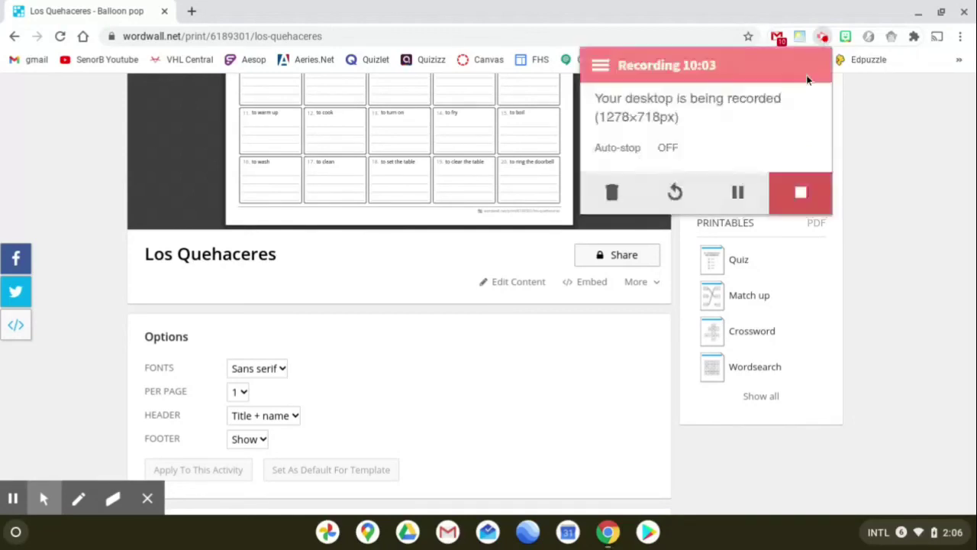